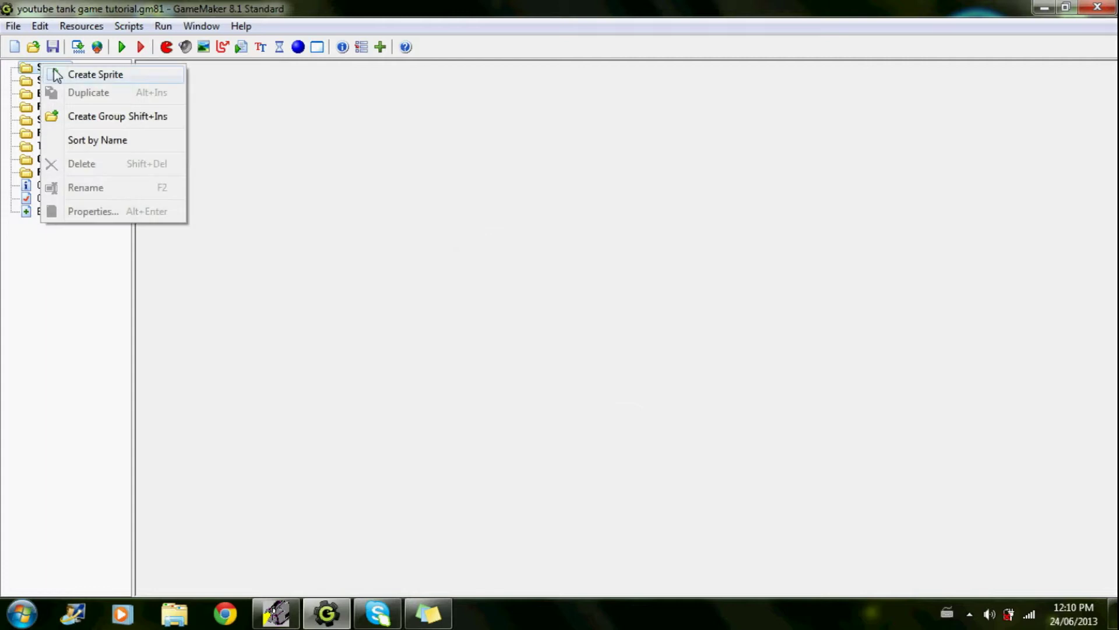
# Step: Create a new sprite named spr_tank_left
pyautogui.moveTo(299, 180); pyautogui.dragTo(226, 173)
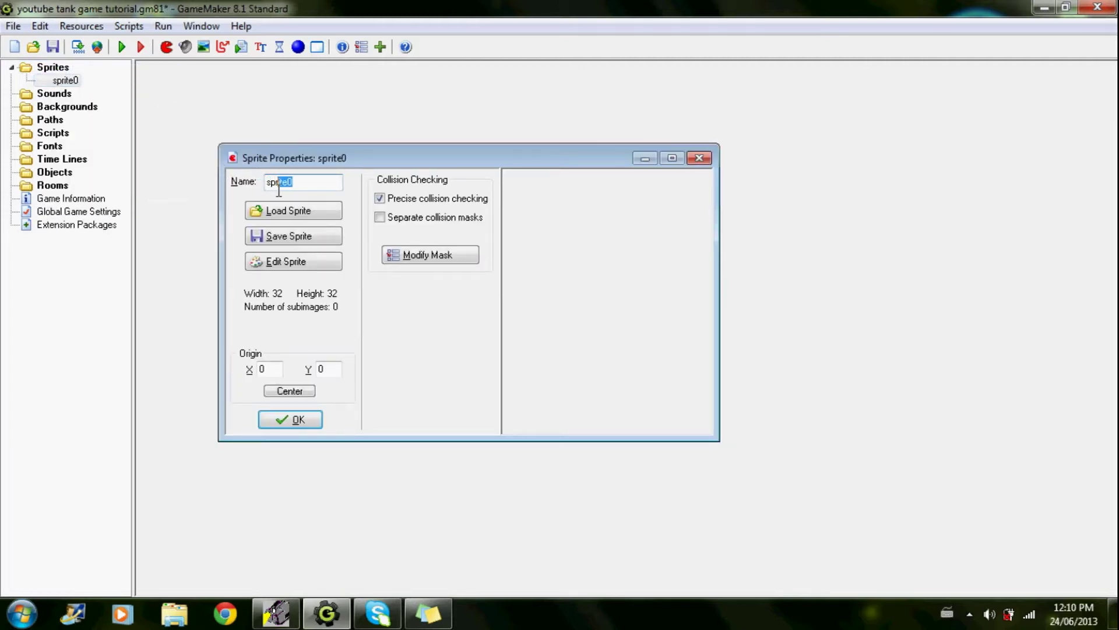
pyautogui.write('tan')
pyautogui.press('BackSpace')
pyautogui.press('BackSpace')
pyautogui.press('BackSpace')
pyautogui.write('_tank')
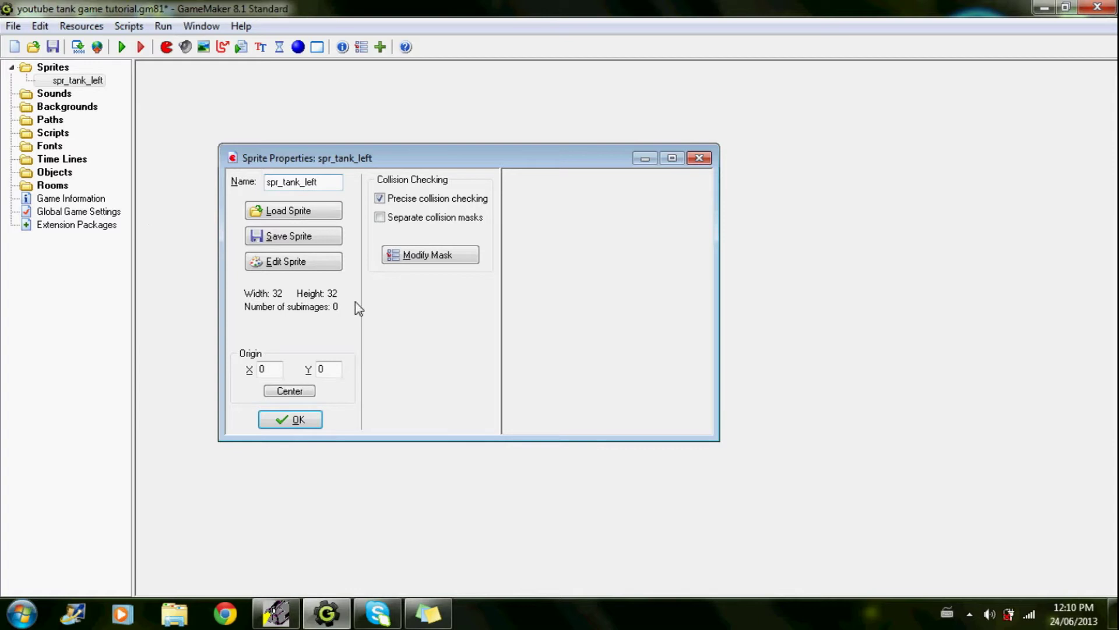
pyautogui.click(320, 422)
# Step: Create a second sprite named spr_tank_right
pyautogui.rightClick(35, 80)
pyautogui.click(270, 92)
pyautogui.rightClick(95, 82)
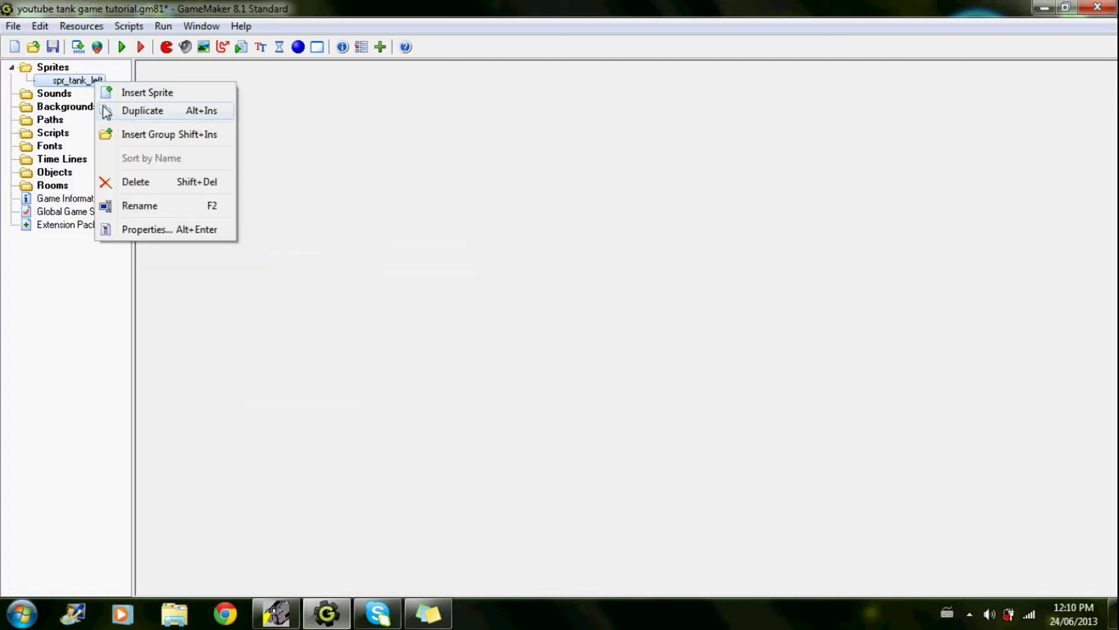
pyautogui.click(138, 110)
pyautogui.moveTo(314, 203); pyautogui.dragTo(297, 203)
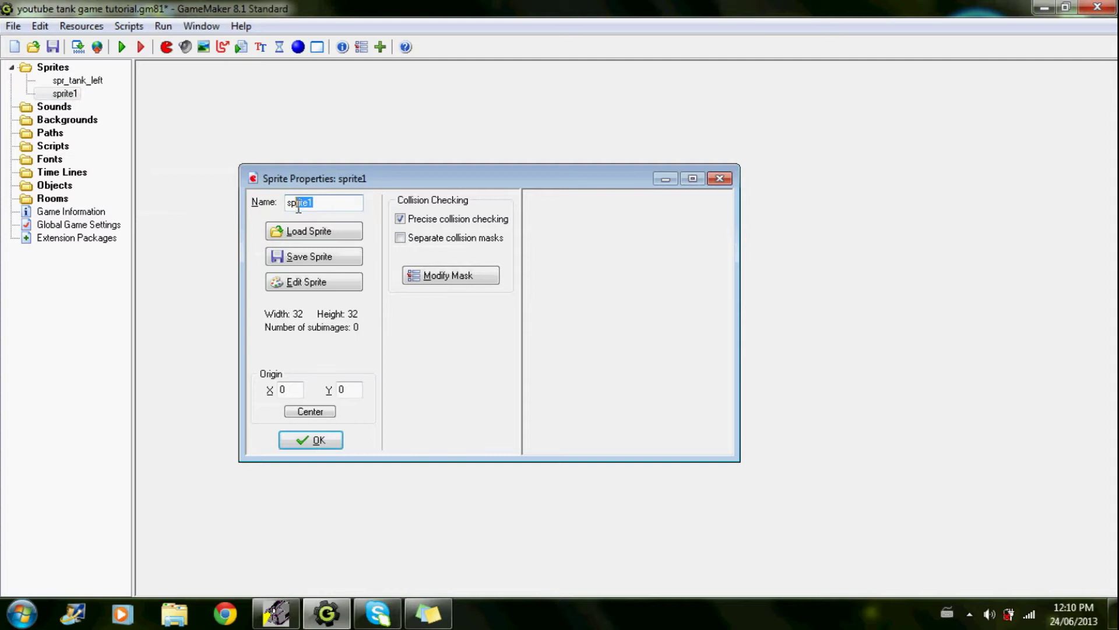
pyautogui.write('_tank_right')
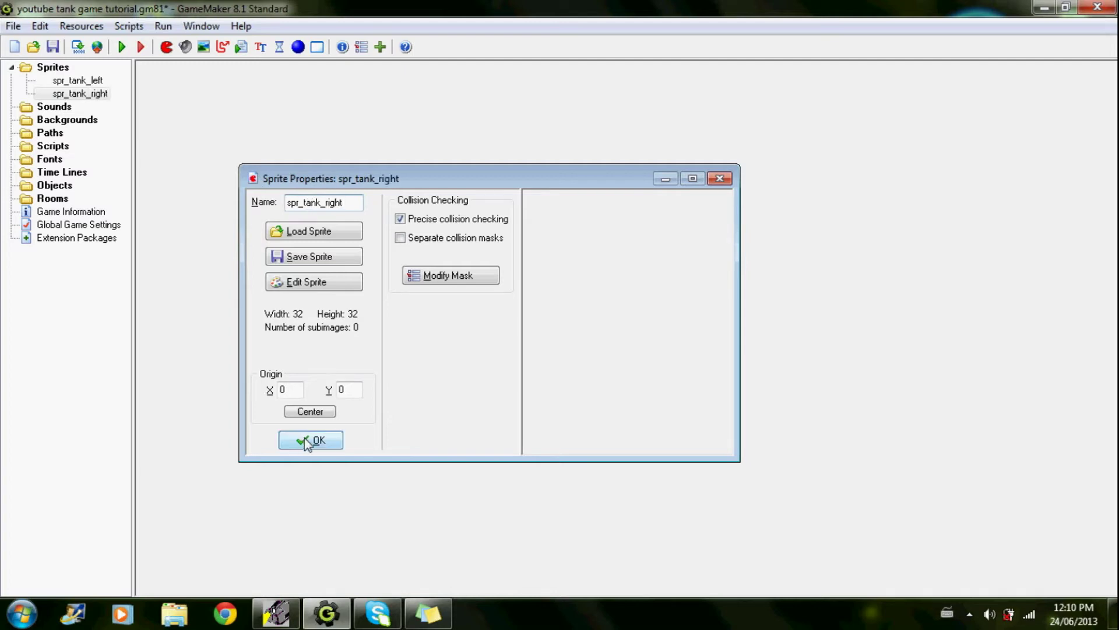
pyautogui.click(305, 441)
# Step: Create a third sprite named spr_tank_up
pyautogui.rightClick(58, 93)
pyautogui.click(106, 126)
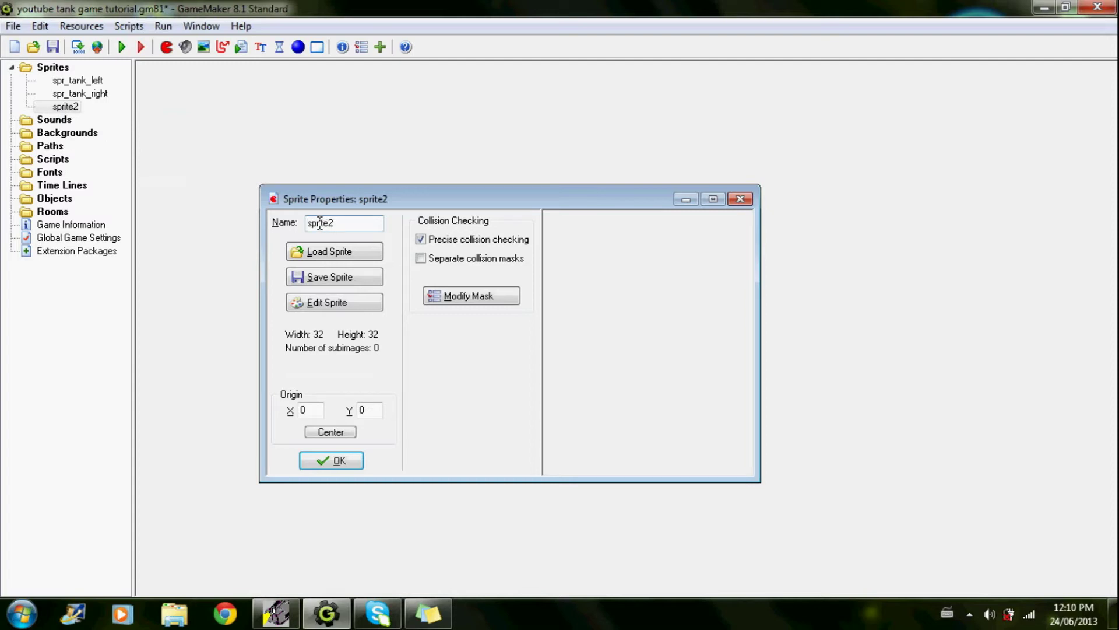
pyautogui.press('BackSpace')
pyautogui.write('_tank_up')
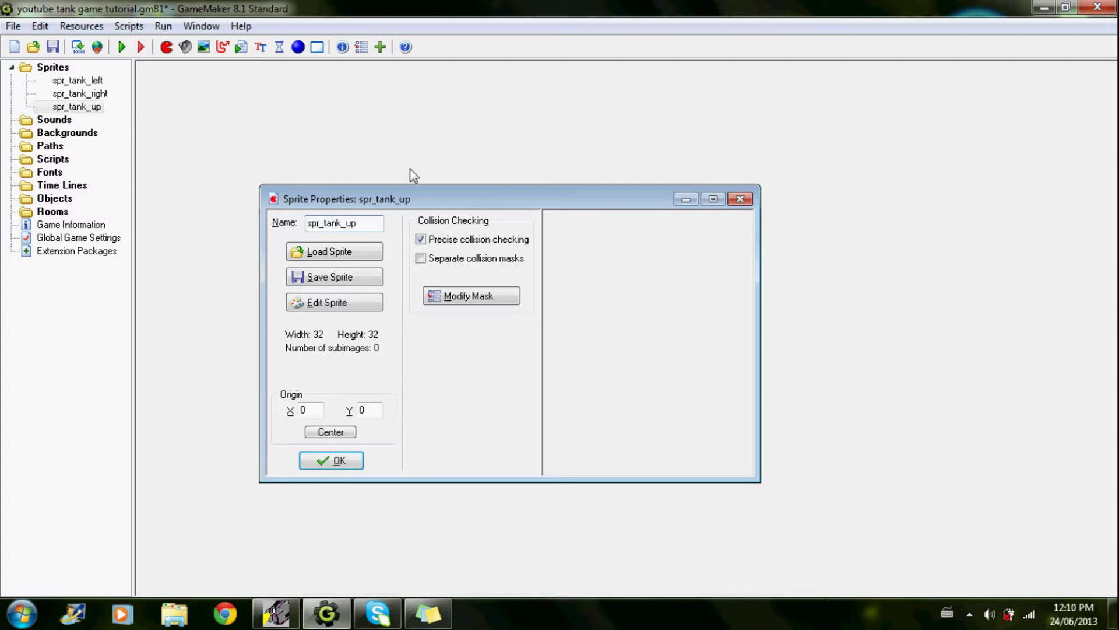
pyautogui.click(336, 458)
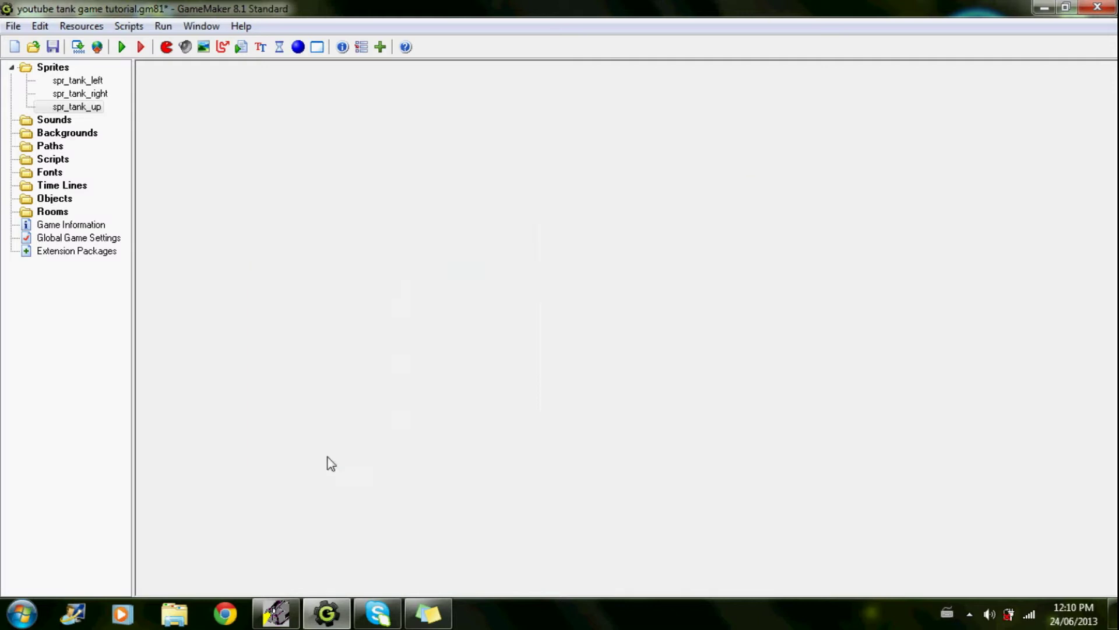
# Step: Create a fourth sprite named spr_tank_down
pyautogui.rightClick(57, 105)
pyautogui.click(114, 136)
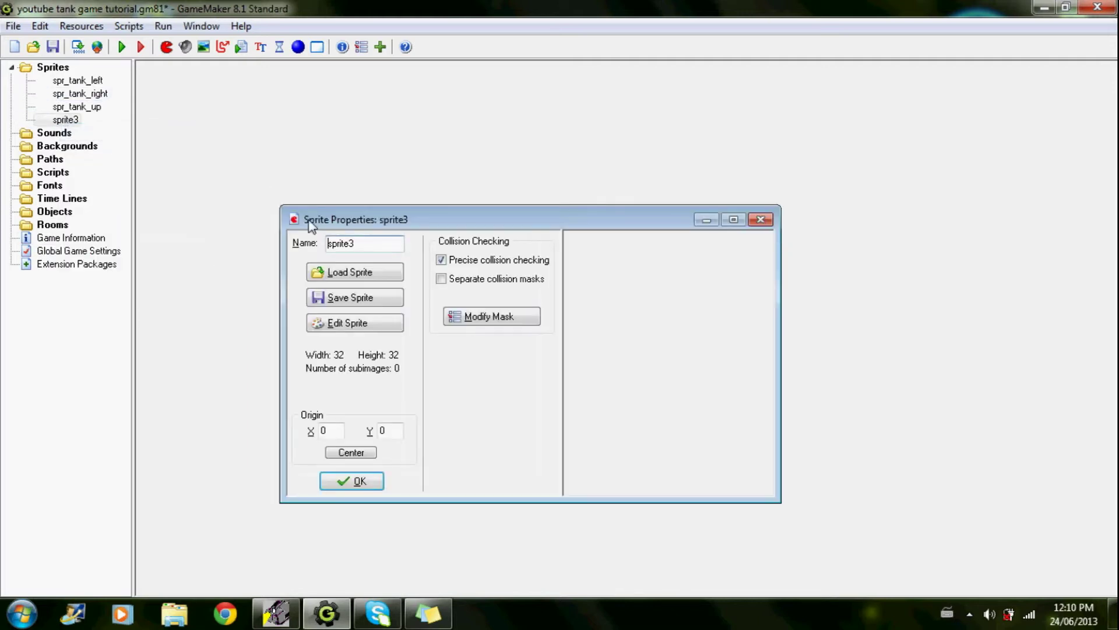
pyautogui.write('r_tank_down')
pyautogui.click(367, 481)
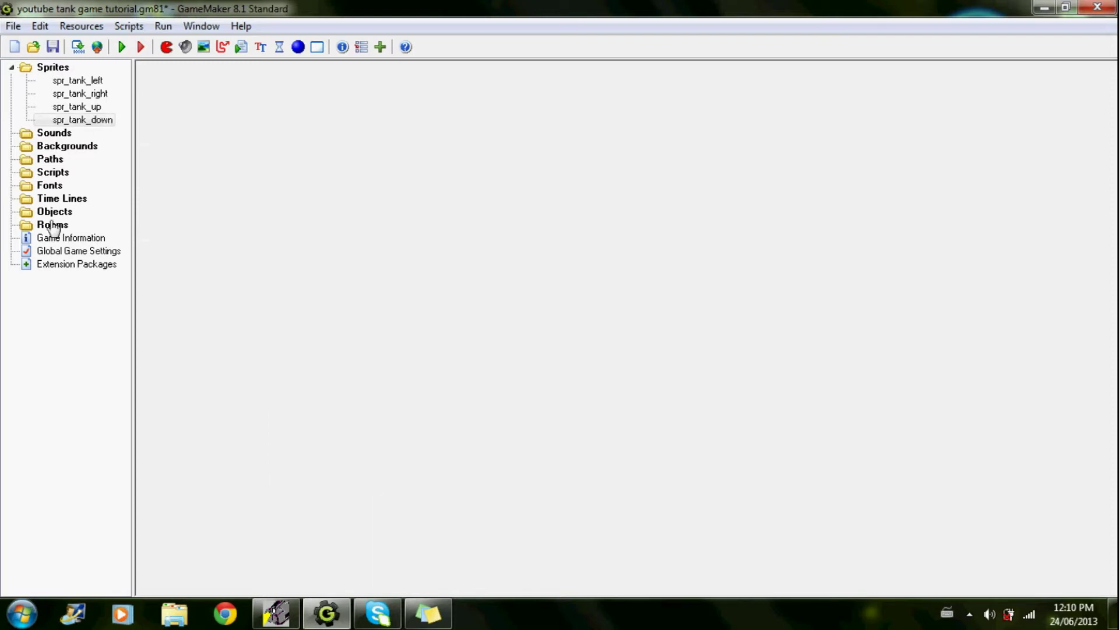
# Step: Open the properties of all four tank sprites and bring those of spr_tank_left to the front
pyautogui.doubleClick(53, 81)
pyautogui.click(82, 95)
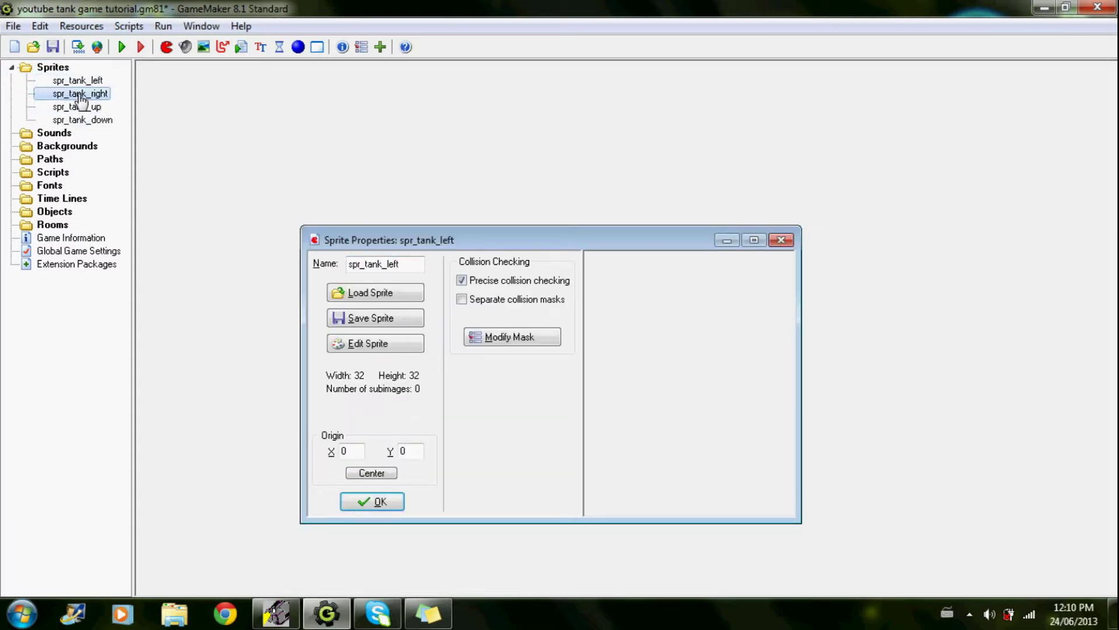
pyautogui.doubleClick(80, 94)
pyautogui.doubleClick(82, 107)
pyautogui.doubleClick(85, 120)
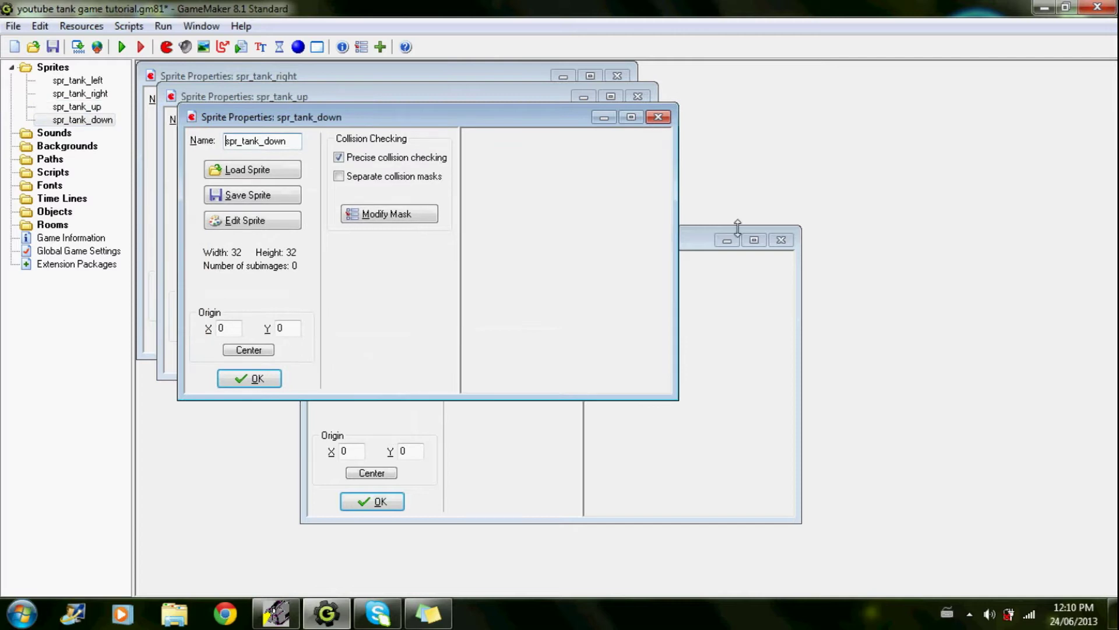
pyautogui.click(688, 243)
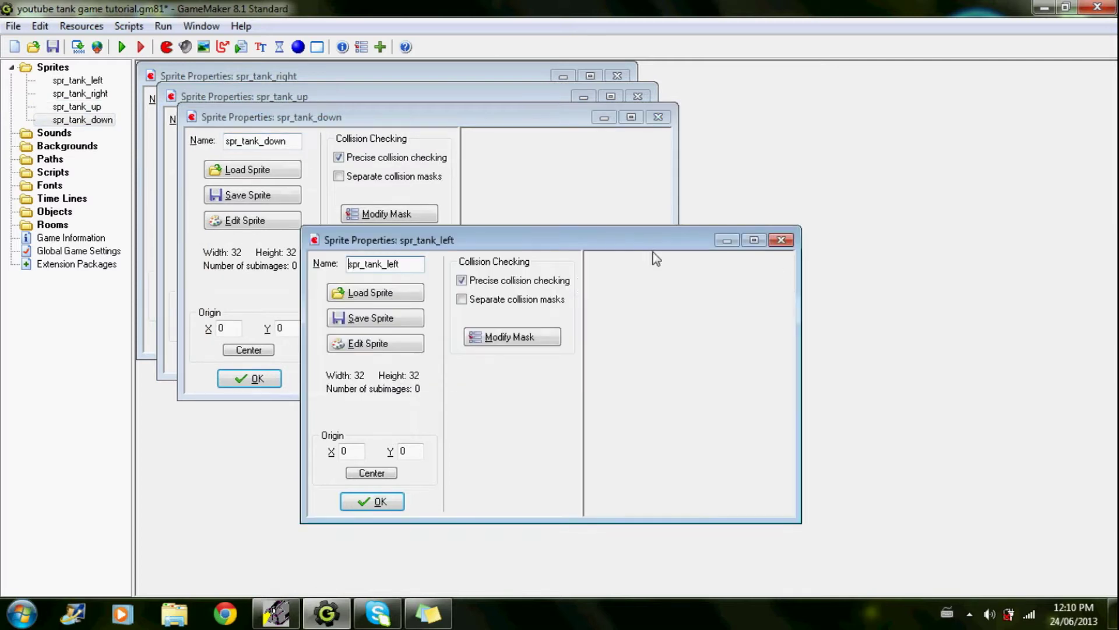
# Step: Browse the Sprites folder and its Tutorial1 subfolder for an image to load into spr_tank_left
pyautogui.click(390, 294)
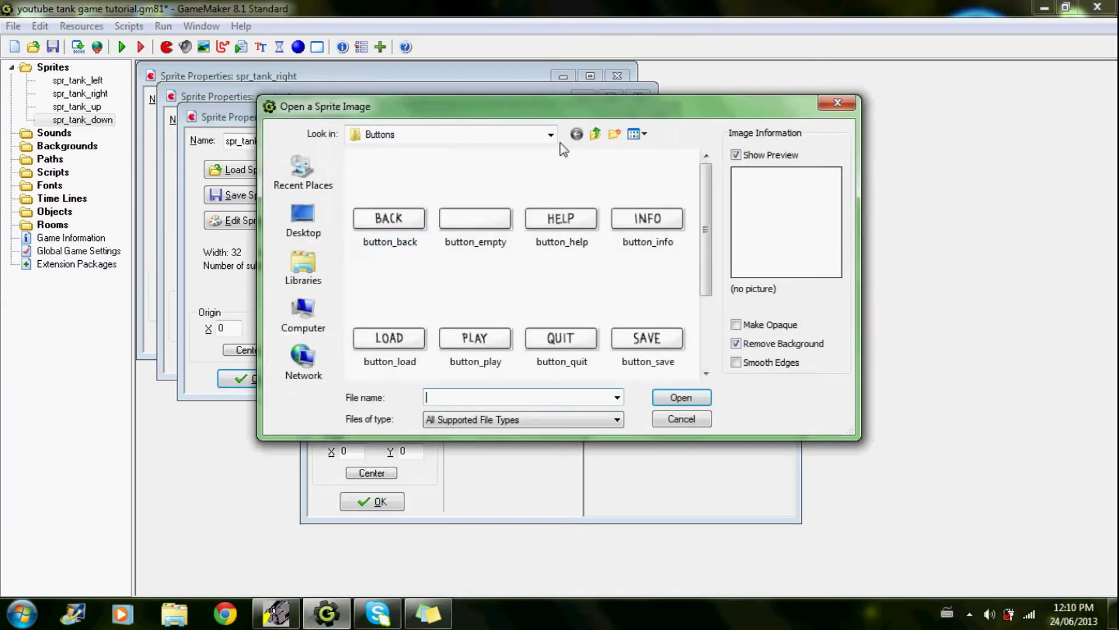
pyautogui.click(552, 135)
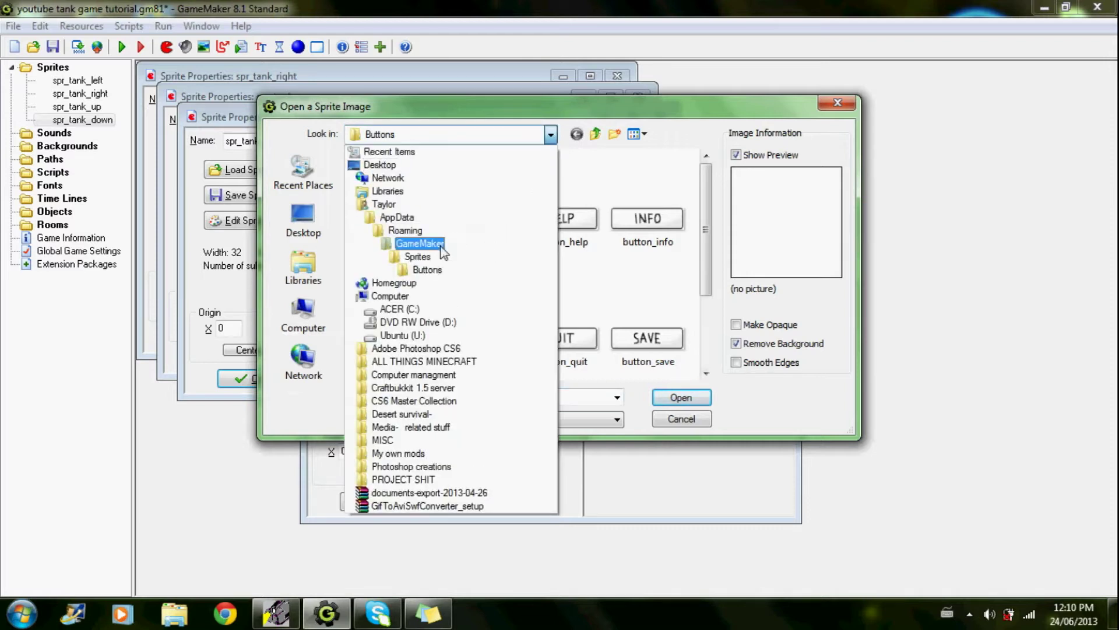
pyautogui.click(417, 257)
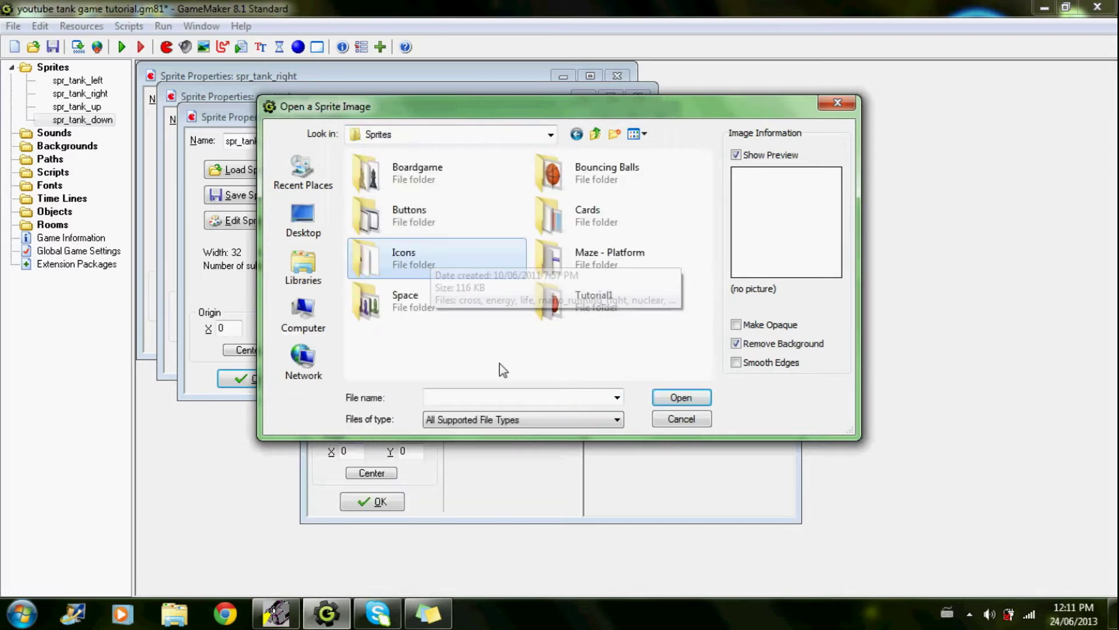
pyautogui.doubleClick(544, 314)
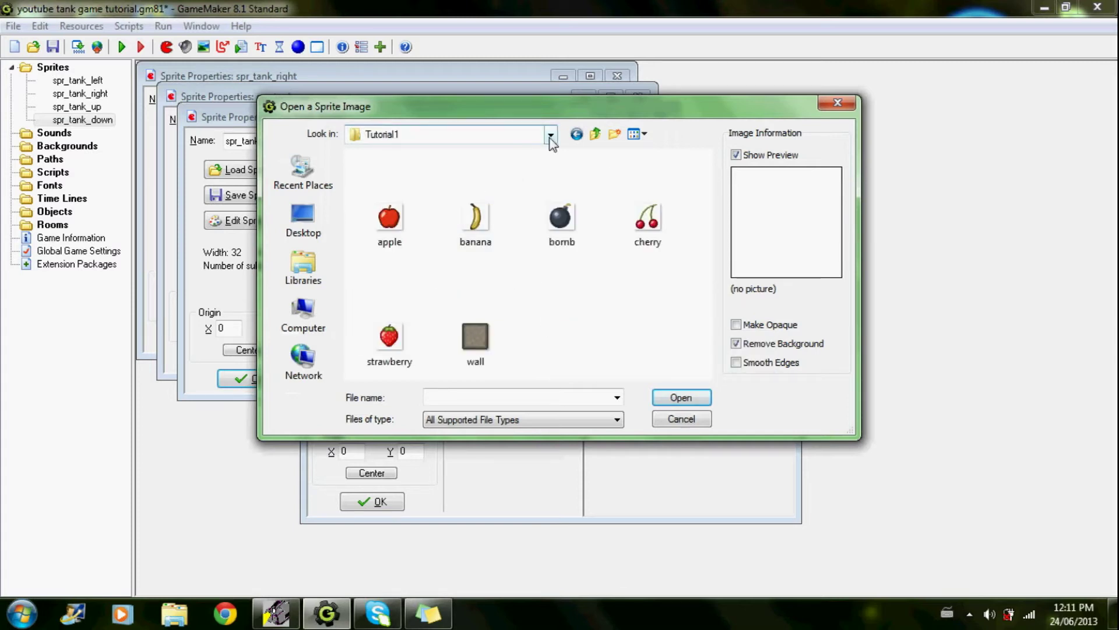
pyautogui.click(576, 134)
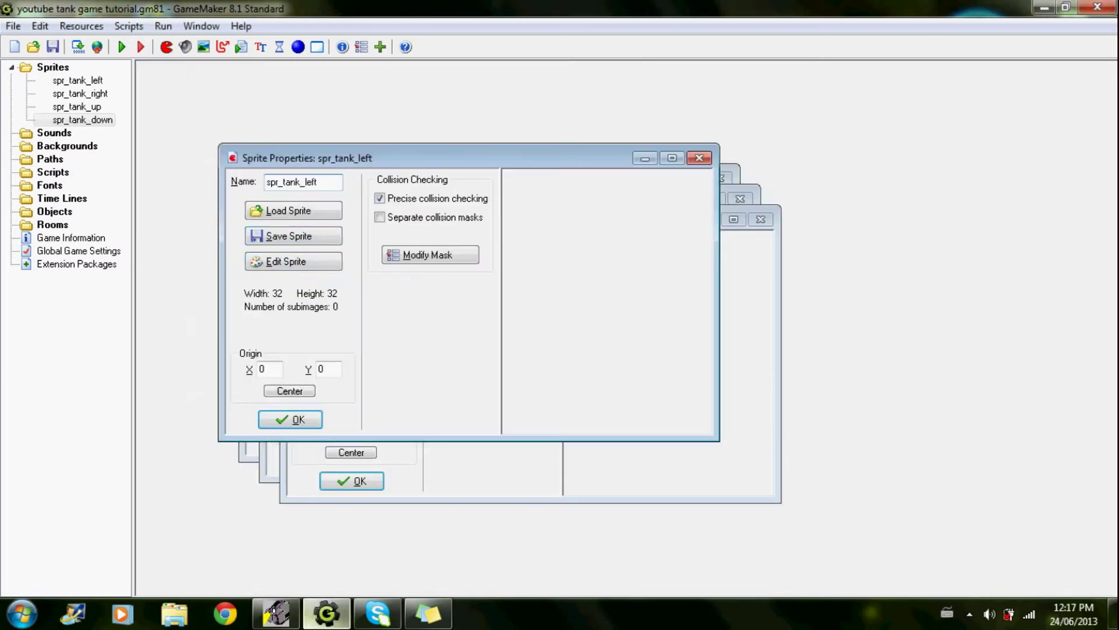
pyautogui.click(297, 619)
pyautogui.click(298, 612)
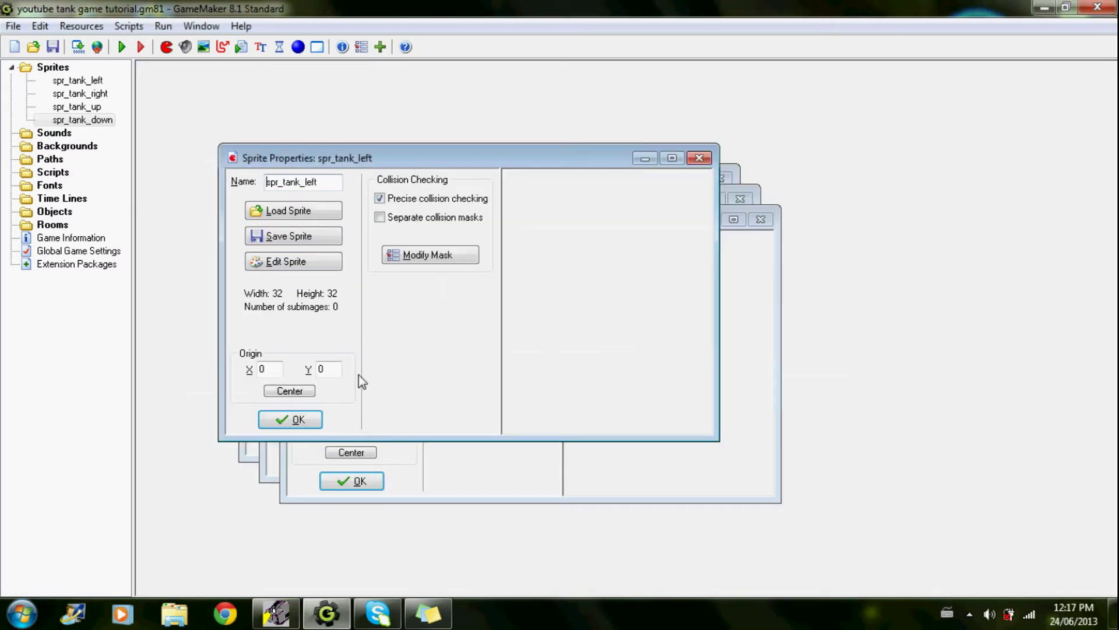
# Step: Load the image normal Tank Green from the tanks folder on the Desktop into spr_tank_left
pyautogui.click(309, 217)
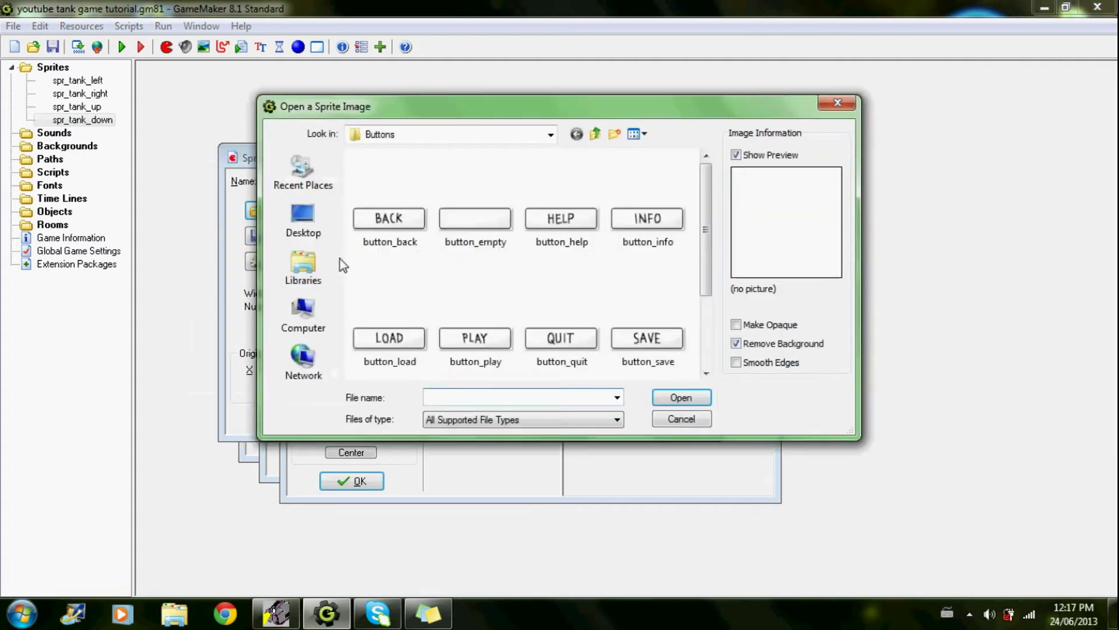
pyautogui.click(551, 134)
pyautogui.scroll(2, 445, 175)
pyautogui.click(445, 173)
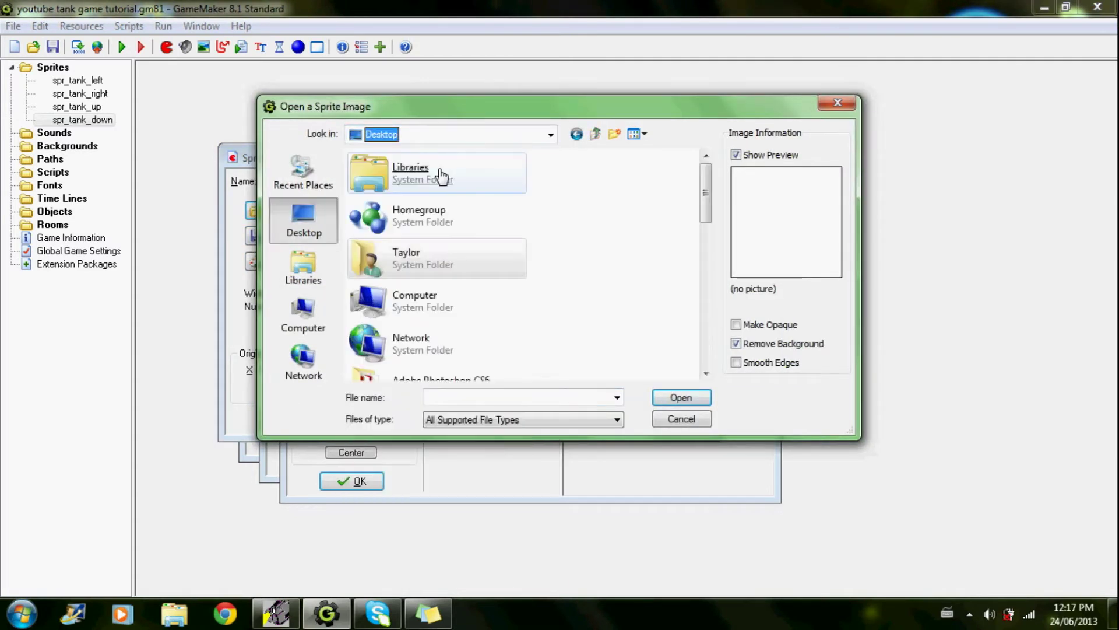
pyautogui.moveTo(704, 194); pyautogui.dragTo(731, 339)
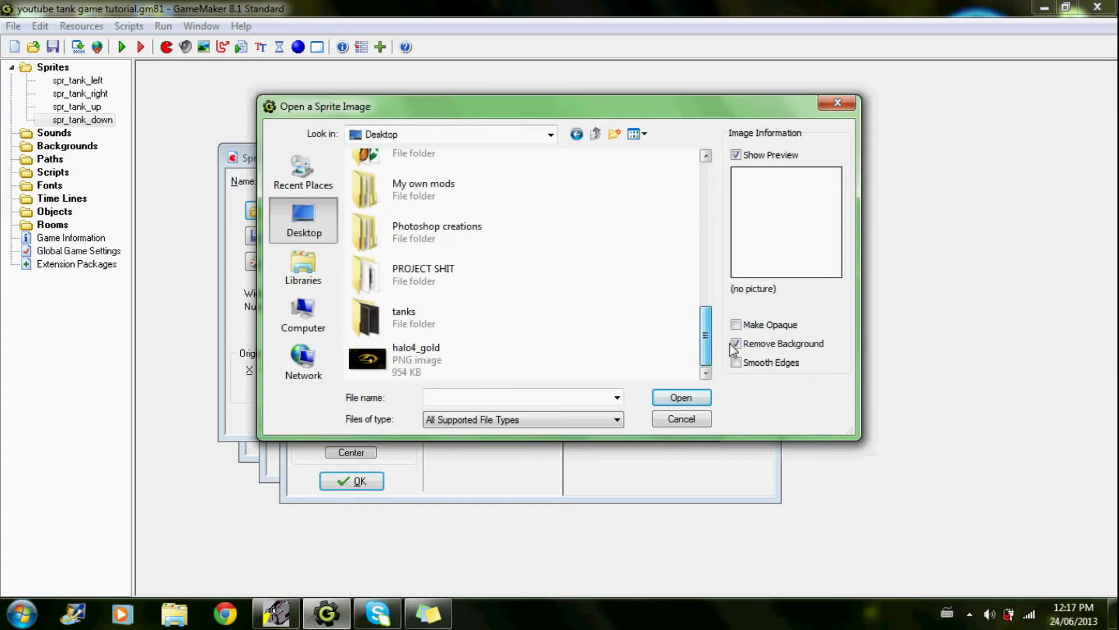
pyautogui.doubleClick(416, 321)
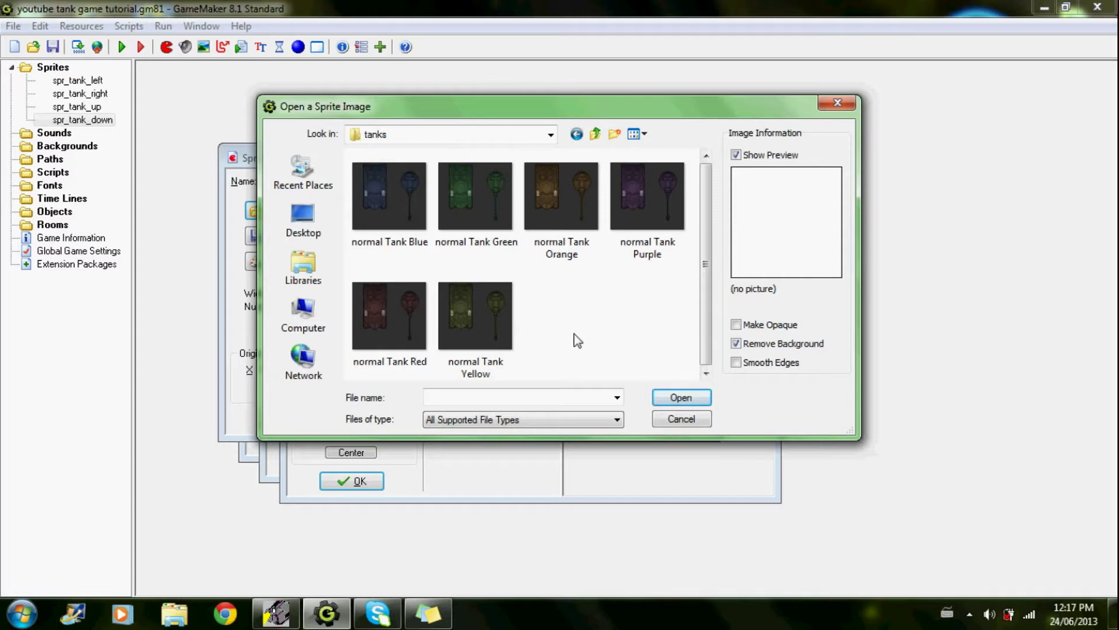
pyautogui.click(489, 219)
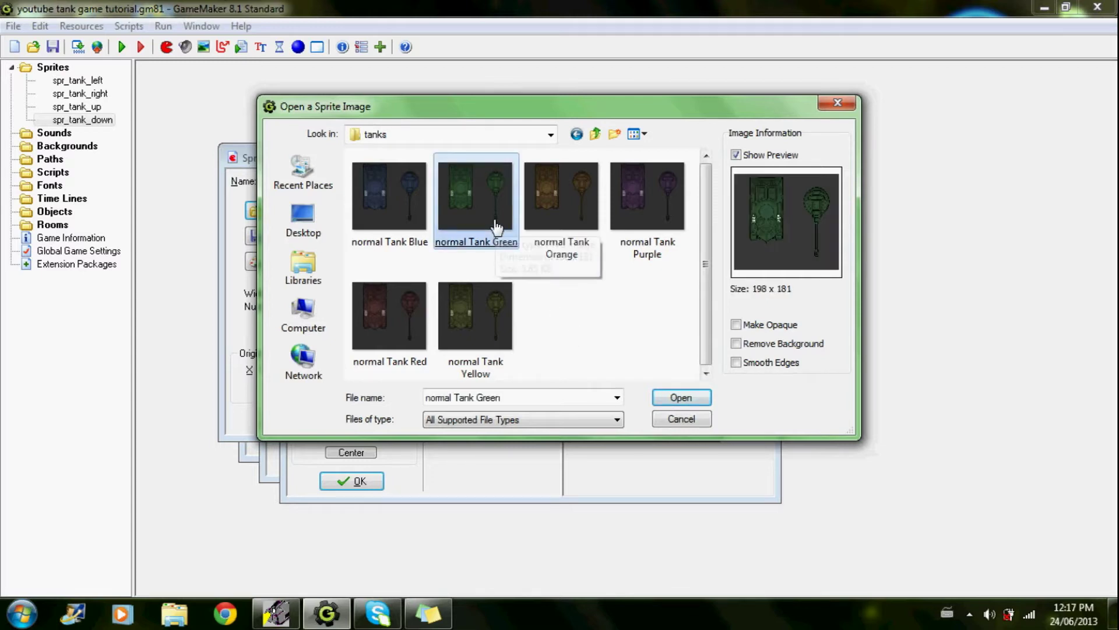
pyautogui.doubleClick(489, 219)
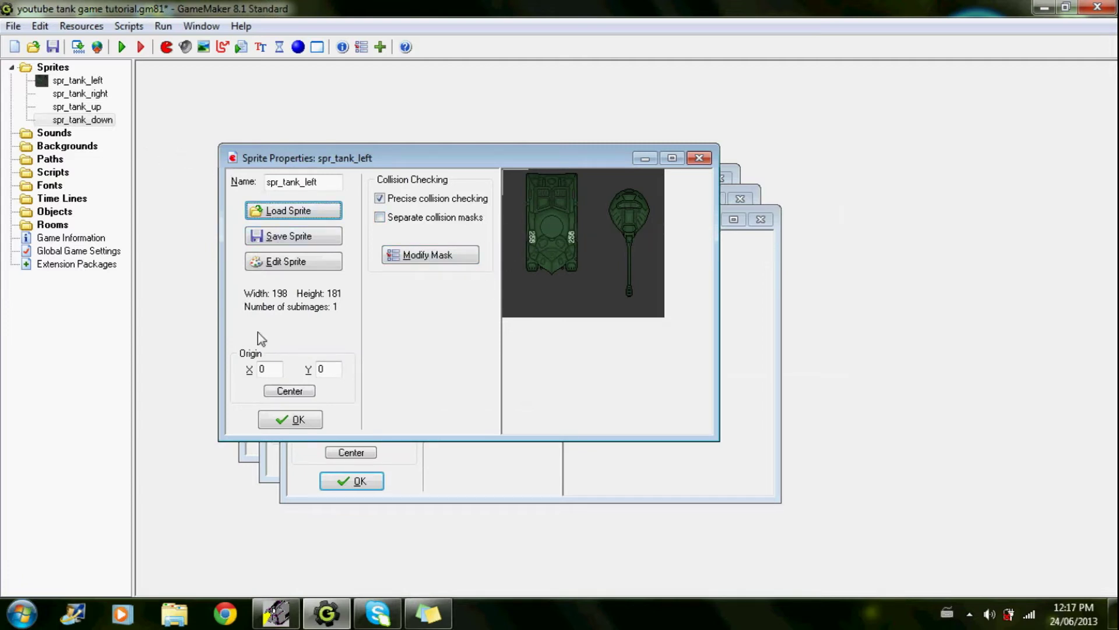
# Step: Delete the sprites spr_tank_right, spr_tank_up and spr_tank_down
pyautogui.click(63, 97)
pyautogui.rightClick(61, 94)
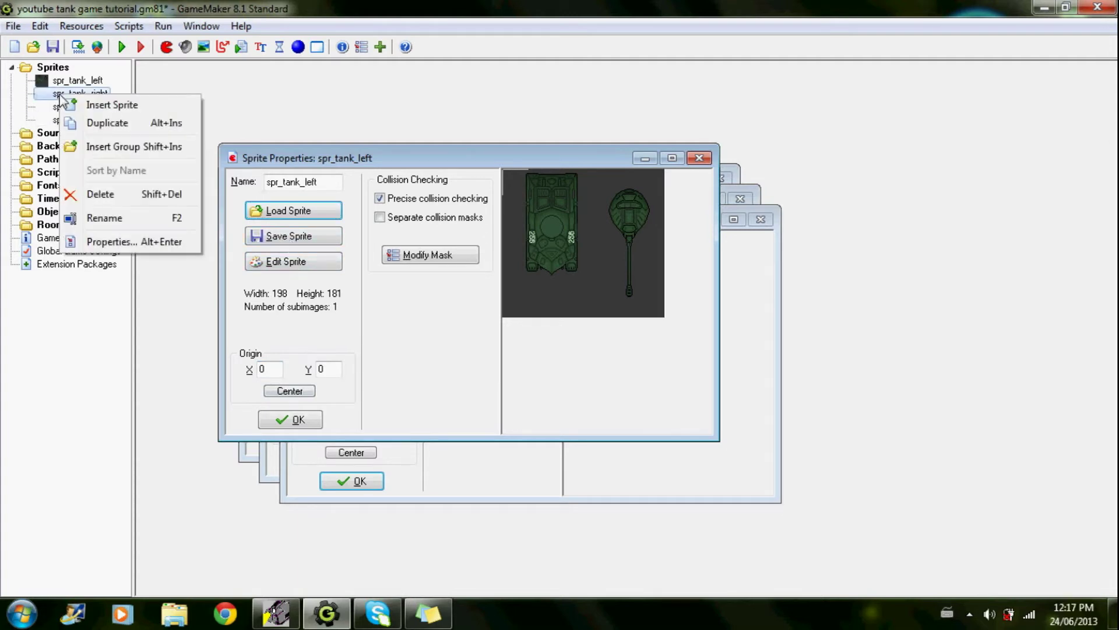
pyautogui.click(100, 194)
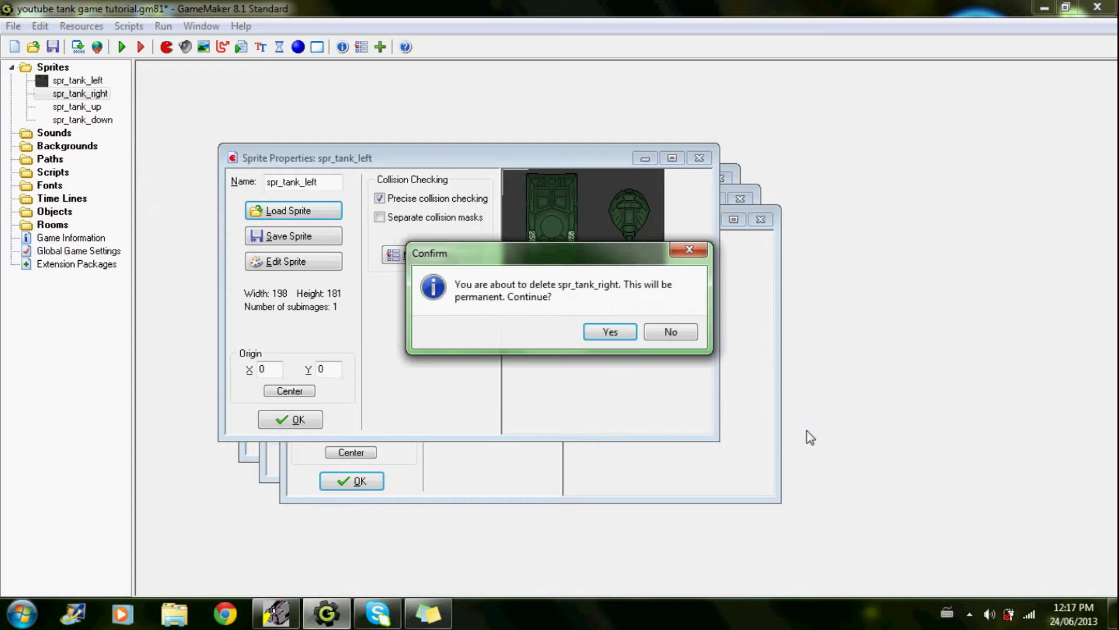
pyautogui.click(610, 331)
pyautogui.press('Delete')
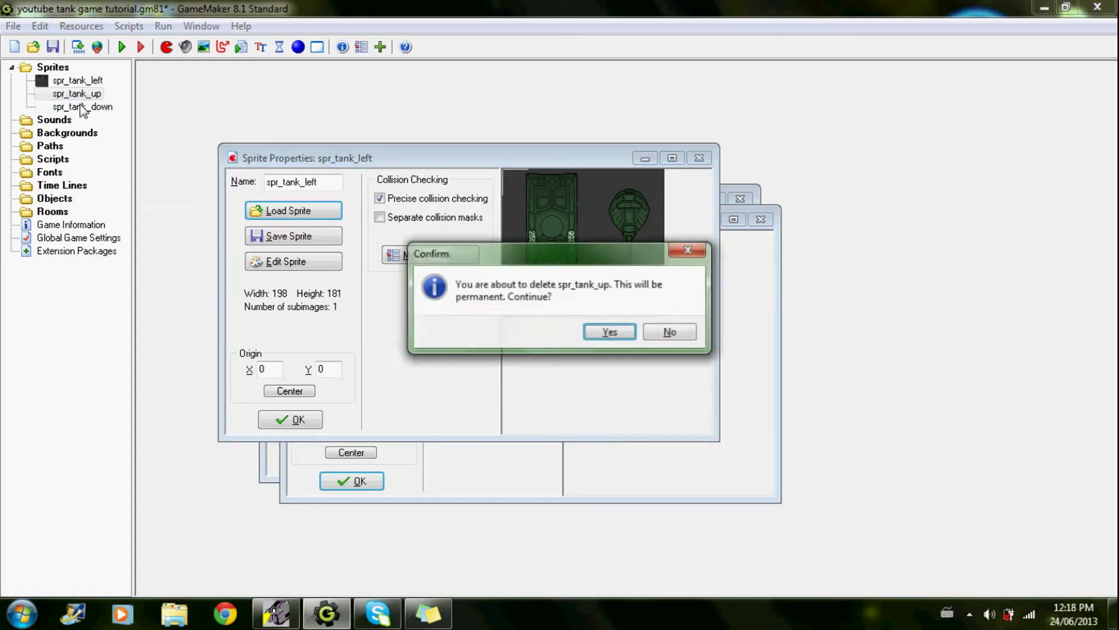
pyautogui.press('Return')
pyautogui.press('Delete')
pyautogui.press('Return')
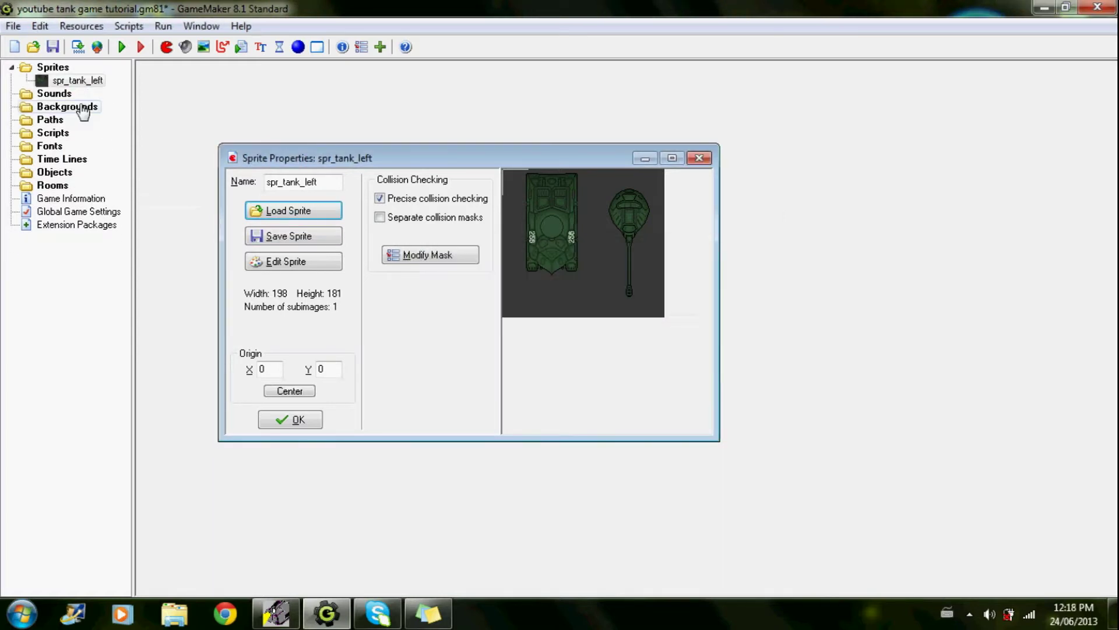
# Step: Open the spr_tank_left image for editing at 200% zoom
pyautogui.click(277, 261)
pyautogui.doubleClick(474, 177)
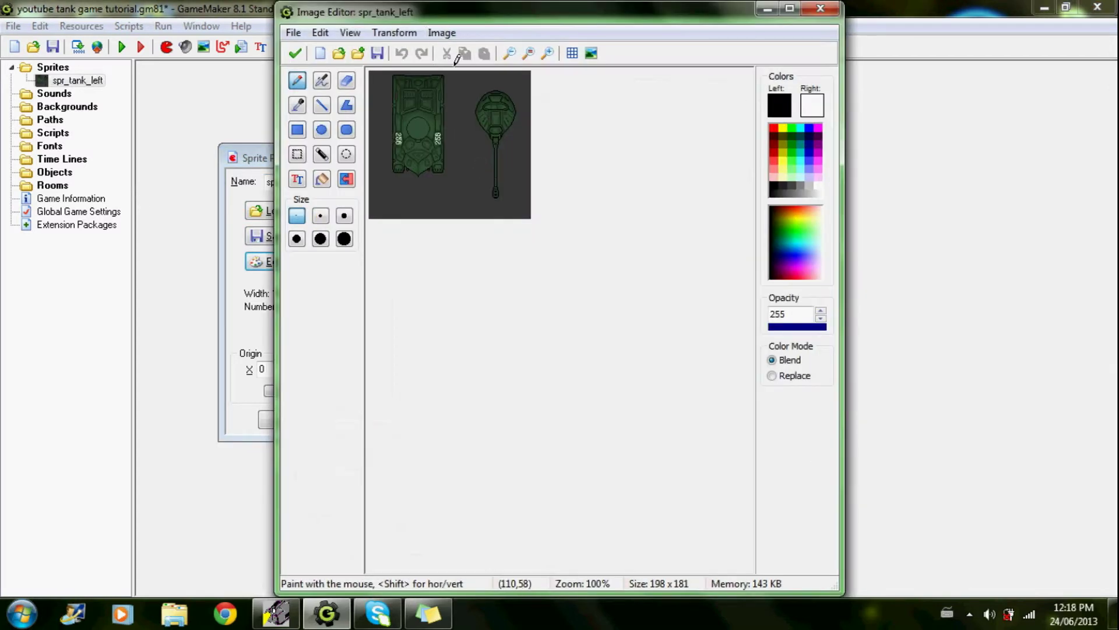
pyautogui.scroll(4, 455, 168)
pyautogui.scroll(-4, 455, 169)
pyautogui.scroll(1, 456, 169)
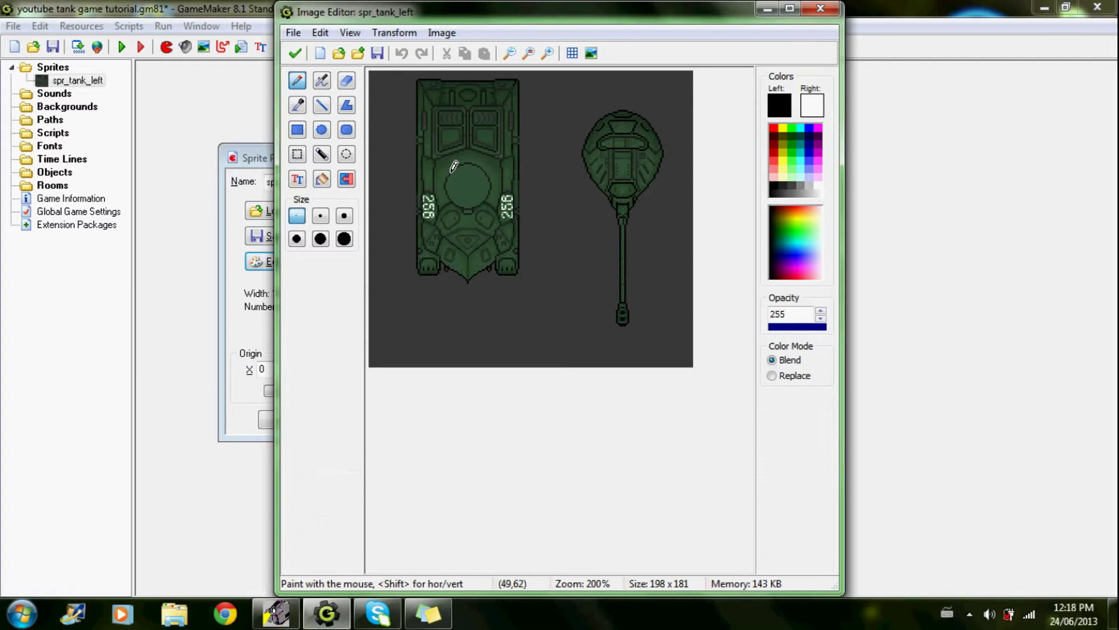
pyautogui.click(297, 154)
pyautogui.moveTo(428, 83); pyautogui.dragTo(521, 284)
pyautogui.click(395, 33)
pyautogui.click(399, 192)
pyautogui.press('Return')
pyautogui.moveTo(539, 72); pyautogui.dragTo(694, 368)
pyautogui.click(322, 179)
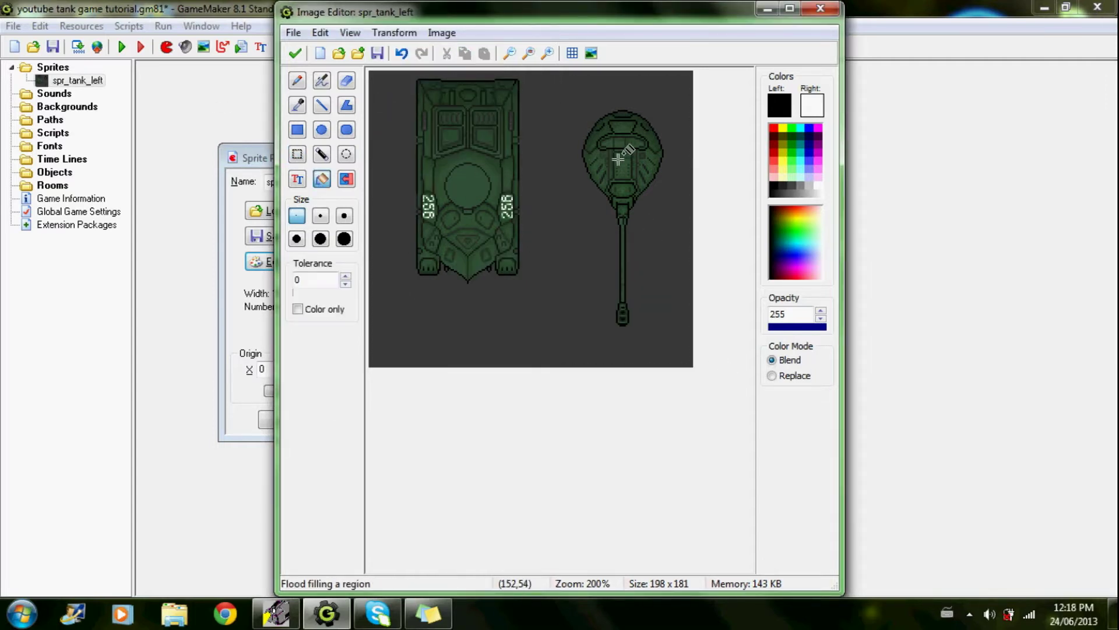
# Step: Pick the dark grey background colour and cover the separate turret with a filled rectangle in it
pyautogui.click(298, 105)
pyautogui.click(559, 152)
pyautogui.click(322, 179)
pyautogui.click(297, 129)
pyautogui.click(321, 331)
pyautogui.moveTo(576, 103); pyautogui.dragTo(677, 340)
pyautogui.click(394, 33)
pyautogui.click(504, 339)
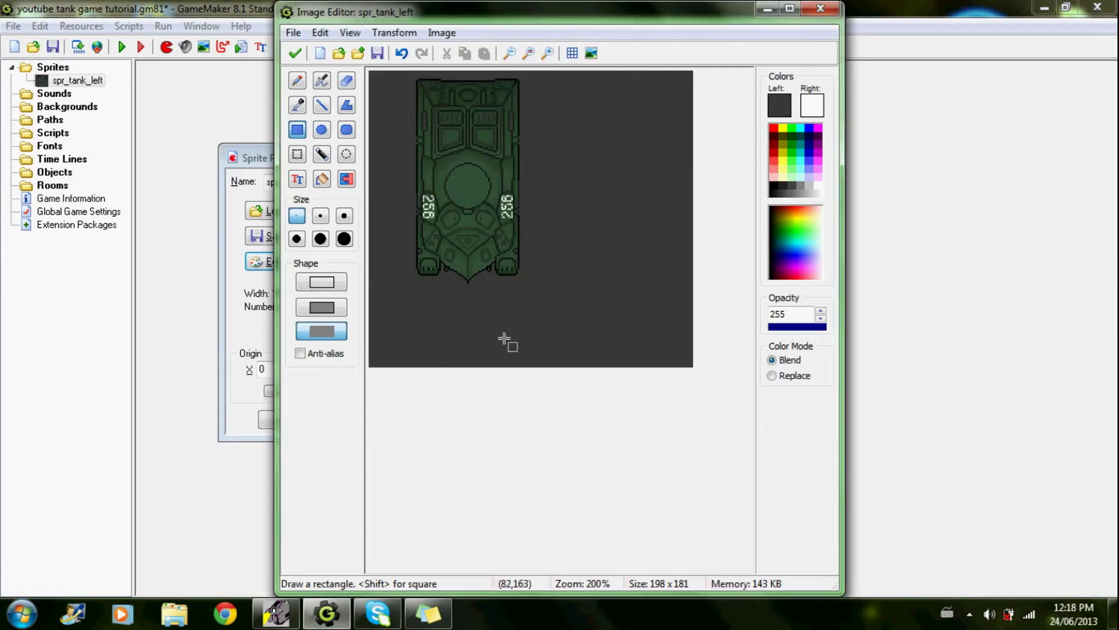
# Step: Set the colour mode to Replace with opacity 0 and clear the turret area and the background around the hull with filled rectangles
pyautogui.click(771, 376)
pyautogui.moveTo(797, 328); pyautogui.dragTo(761, 328)
pyautogui.moveTo(531, 73)
pyautogui.mouseDown()
pyautogui.moveTo(598, 235)
pyautogui.moveTo(702, 376)
pyautogui.mouseUp()
pyautogui.moveTo(670, 73)
pyautogui.mouseDown()
pyautogui.moveTo(531, 9)
pyautogui.moveTo(699, 40)
pyautogui.mouseUp()
pyautogui.moveTo(533, 302)
pyautogui.mouseDown()
pyautogui.moveTo(363, 391)
pyautogui.moveTo(411, 57)
pyautogui.moveTo(523, 57)
pyautogui.moveTo(407, 77)
pyautogui.mouseUp()
# Step: Turn on the pixel grid and clear the grey background between the hull's nose and its right front track
pyautogui.scroll(3, 442, 117)
pyautogui.click(573, 53)
pyautogui.moveTo(640, 501)
pyautogui.mouseDown()
pyautogui.moveTo(522, 523)
pyautogui.moveTo(514, 511)
pyautogui.moveTo(556, 522)
pyautogui.moveTo(578, 499)
pyautogui.mouseUp()
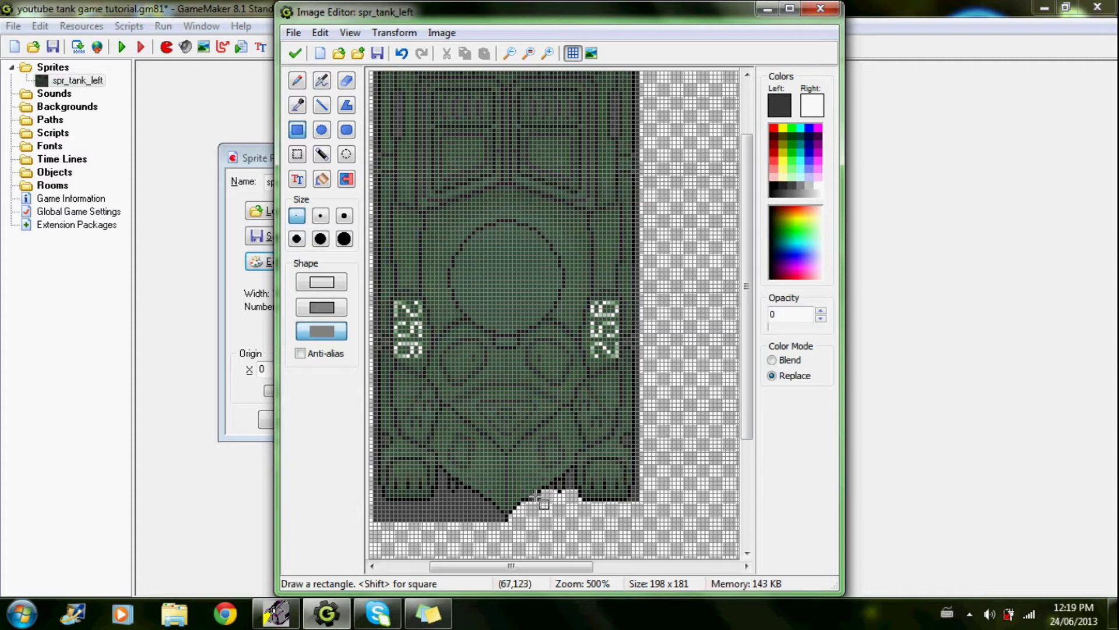
pyautogui.scroll(2, 548, 502)
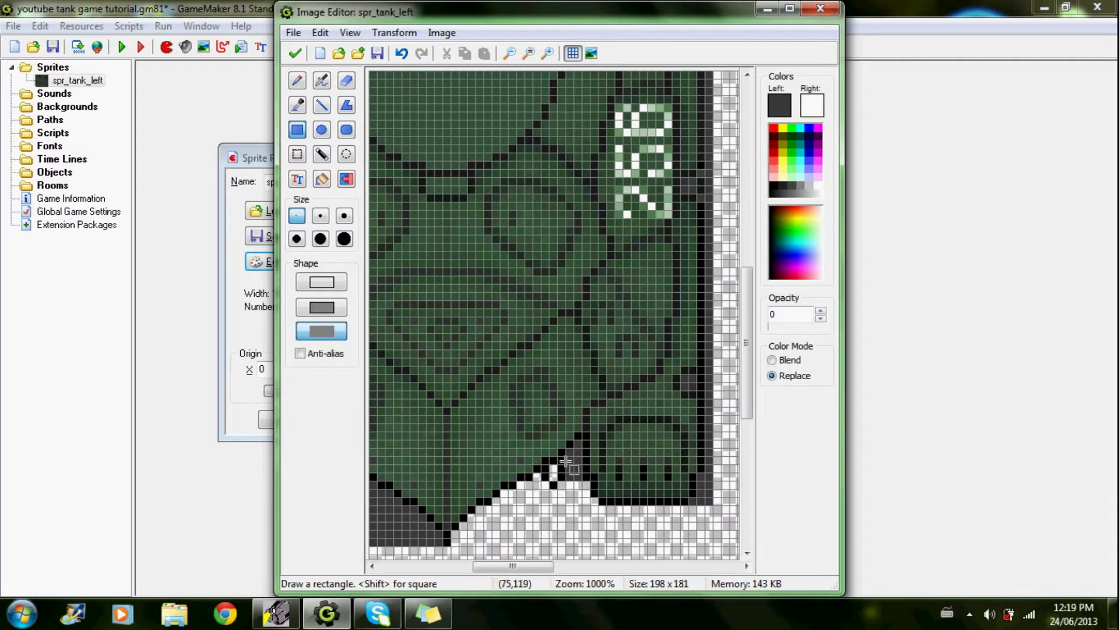
# Step: Clear the leftover grey background strip along the hull's upper edge
pyautogui.moveTo(747, 361); pyautogui.dragTo(748, 178)
pyautogui.moveTo(493, 569); pyautogui.dragTo(461, 569)
pyautogui.moveTo(703, 116); pyautogui.dragTo(495, 116)
pyautogui.scroll(-4, 434, 199)
pyautogui.scroll(5, 409, 142)
# Step: Clear the grey pixels beside and below the hull's left front track with filled rectangles
pyautogui.moveTo(747, 170)
pyautogui.mouseDown()
pyautogui.moveTo(747, 108)
pyautogui.moveTo(741, 402)
pyautogui.mouseUp()
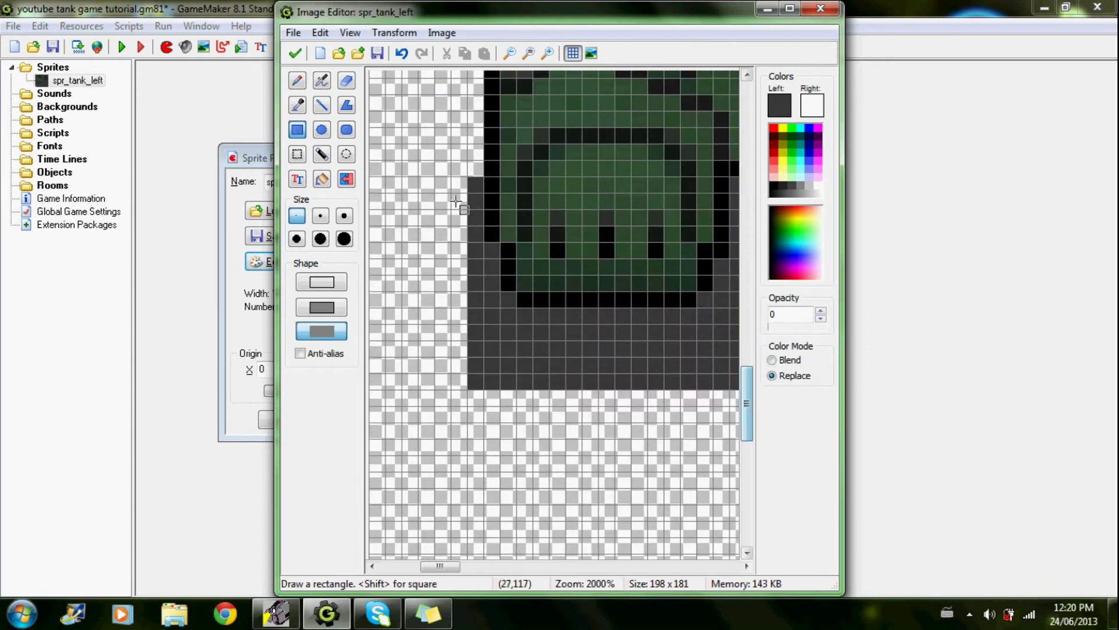
pyautogui.moveTo(473, 183); pyautogui.dragTo(490, 387)
pyautogui.moveTo(475, 254); pyautogui.dragTo(502, 389)
pyautogui.moveTo(502, 300); pyautogui.dragTo(511, 388)
pyautogui.moveTo(515, 316); pyautogui.dragTo(746, 432)
# Step: Clear the remaining grey pixels in the gap between the left front track and the hull's nose
pyautogui.moveTo(458, 567); pyautogui.dragTo(491, 566)
pyautogui.moveTo(416, 272); pyautogui.dragTo(468, 389)
pyautogui.moveTo(483, 289); pyautogui.dragTo(583, 388)
pyautogui.moveTo(597, 305); pyautogui.dragTo(599, 388)
pyautogui.moveTo(614, 321); pyautogui.dragTo(630, 389)
pyautogui.moveTo(647, 338)
pyautogui.mouseDown()
pyautogui.moveTo(648, 388)
pyautogui.moveTo(667, 388)
pyautogui.mouseUp()
pyautogui.moveTo(434, 206); pyautogui.dragTo(448, 255)
pyautogui.click(433, 191)
pyautogui.moveTo(483, 239)
pyautogui.mouseDown()
pyautogui.moveTo(484, 256)
pyautogui.moveTo(548, 272)
pyautogui.mouseUp()
pyautogui.click(516, 257)
pyautogui.scroll(-8, 496, 300)
pyautogui.moveTo(569, 568); pyautogui.dragTo(546, 582)
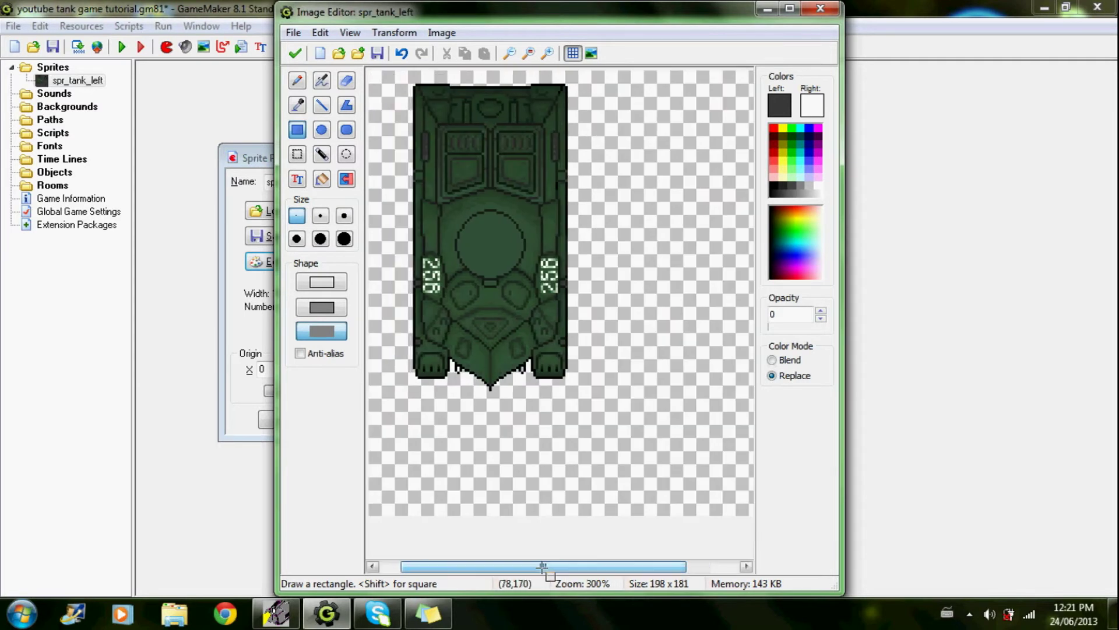
# Step: Apply the pixel edits, reopen the tank image and crop it with a border size of 0
pyautogui.click(291, 52)
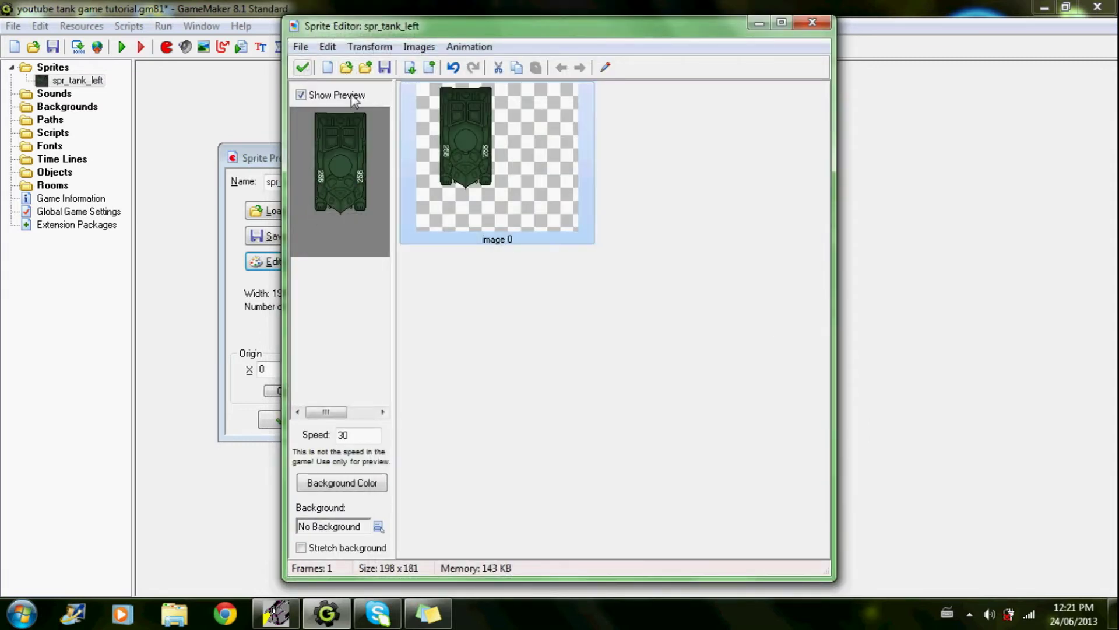
pyautogui.doubleClick(501, 175)
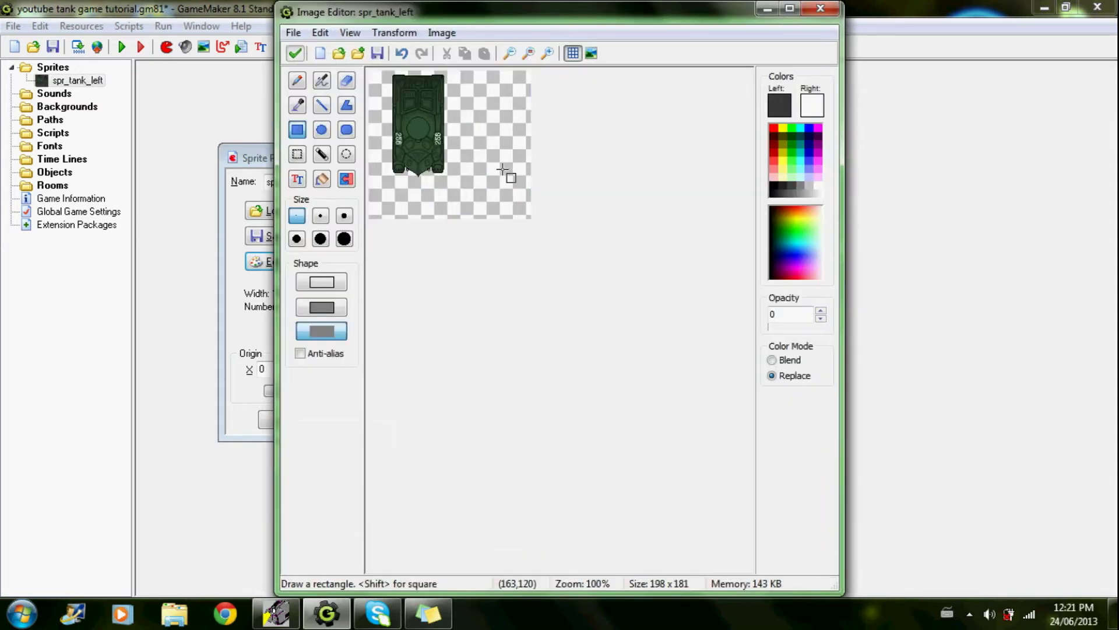
pyautogui.click(390, 34)
pyautogui.click(408, 183)
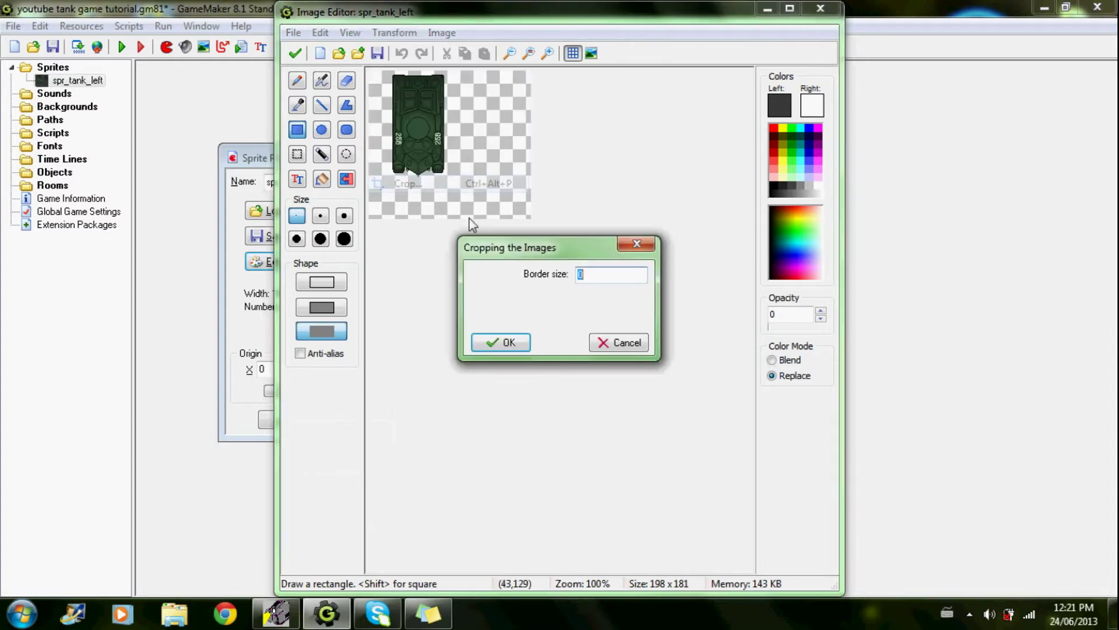
pyautogui.click(502, 345)
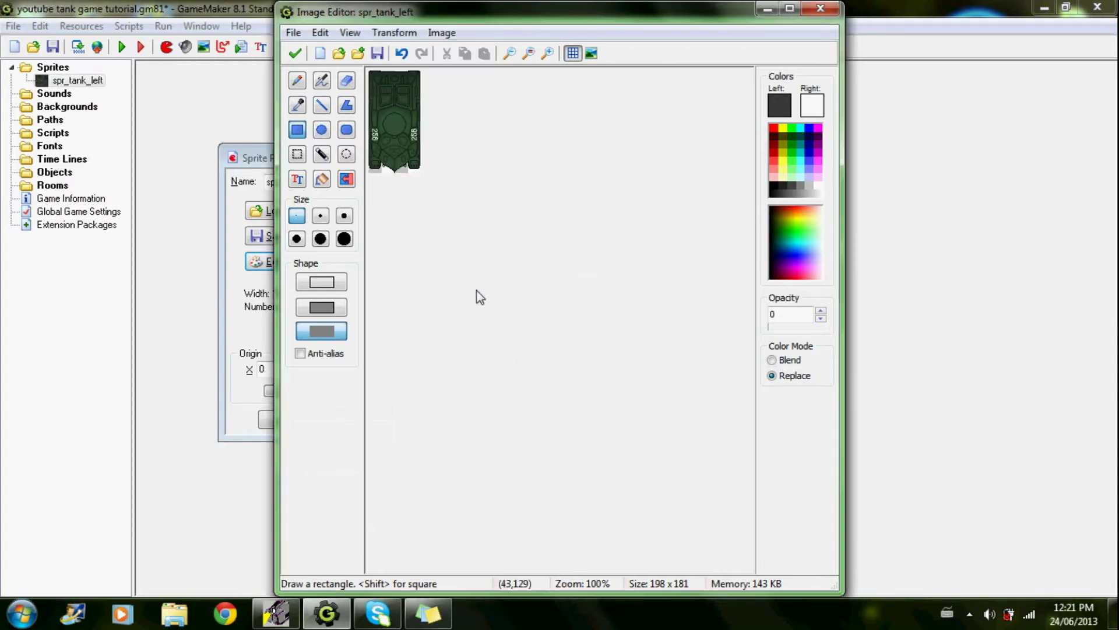
# Step: Resize the image canvas to 200%, keeping the aspect ratio and the hull centred
pyautogui.click(373, 35)
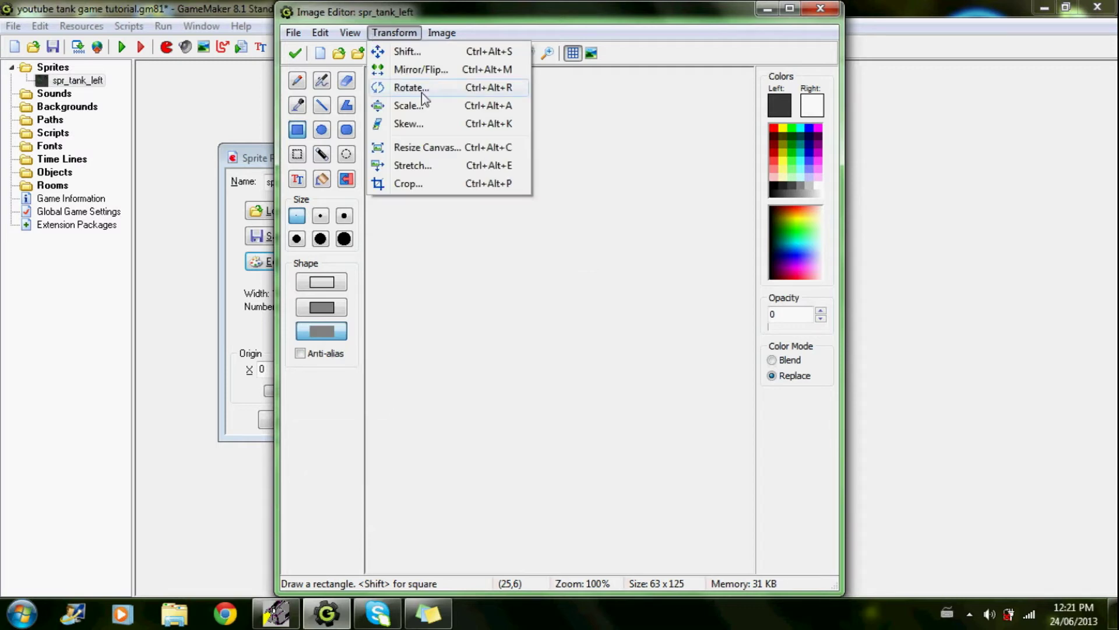
pyautogui.click(440, 149)
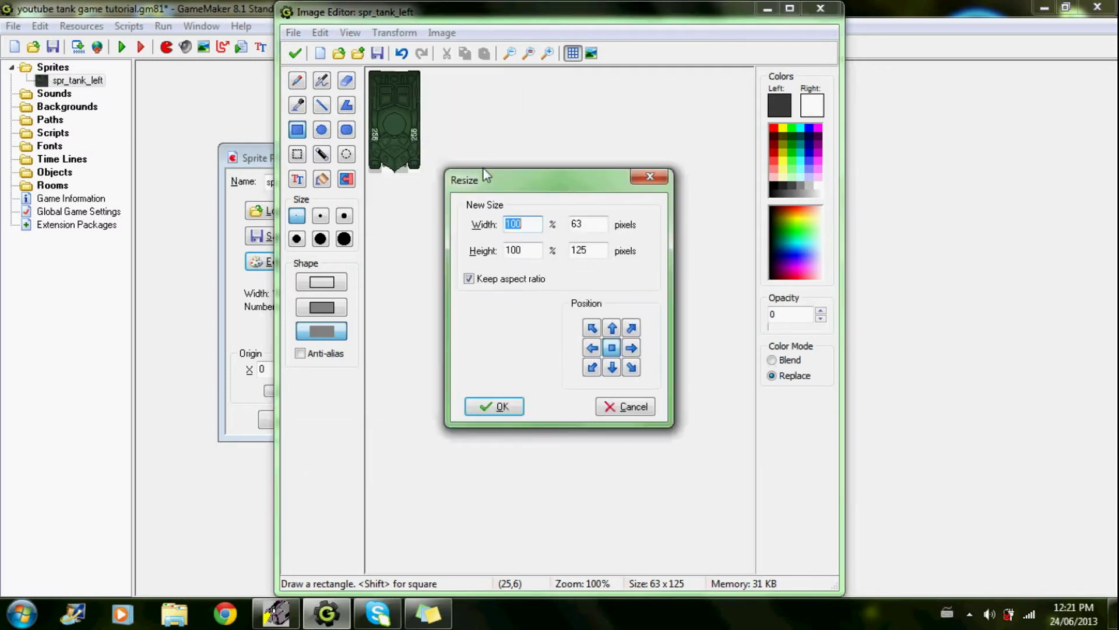
pyautogui.write('200')
pyautogui.click(496, 405)
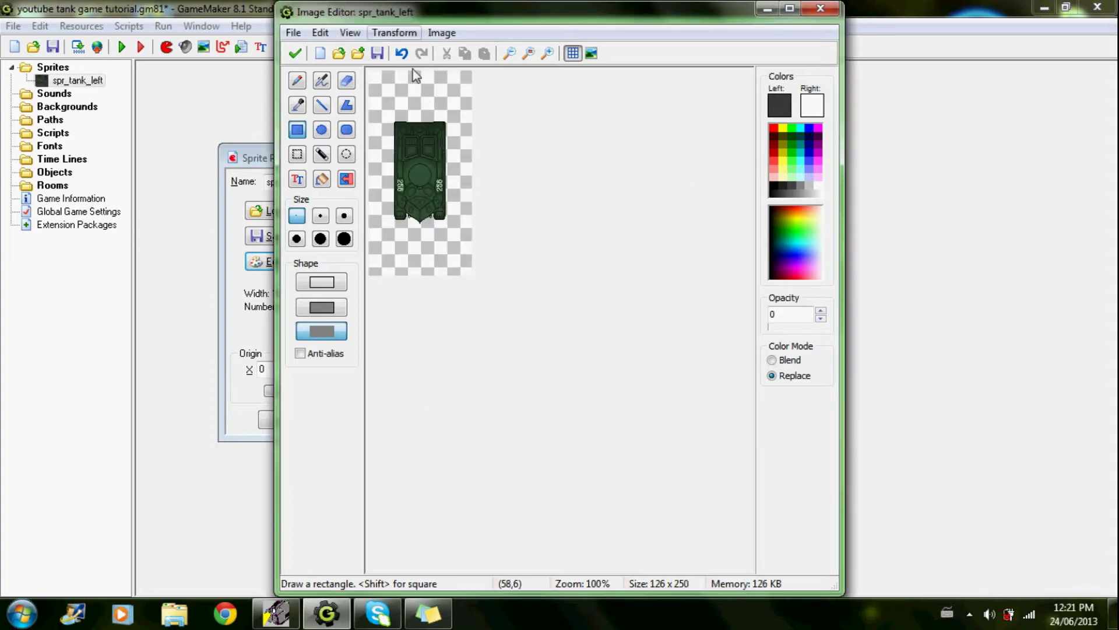
# Step: Rotate the tank image 90 degrees clockwise so the nose points left
pyautogui.click(379, 32)
pyautogui.click(418, 84)
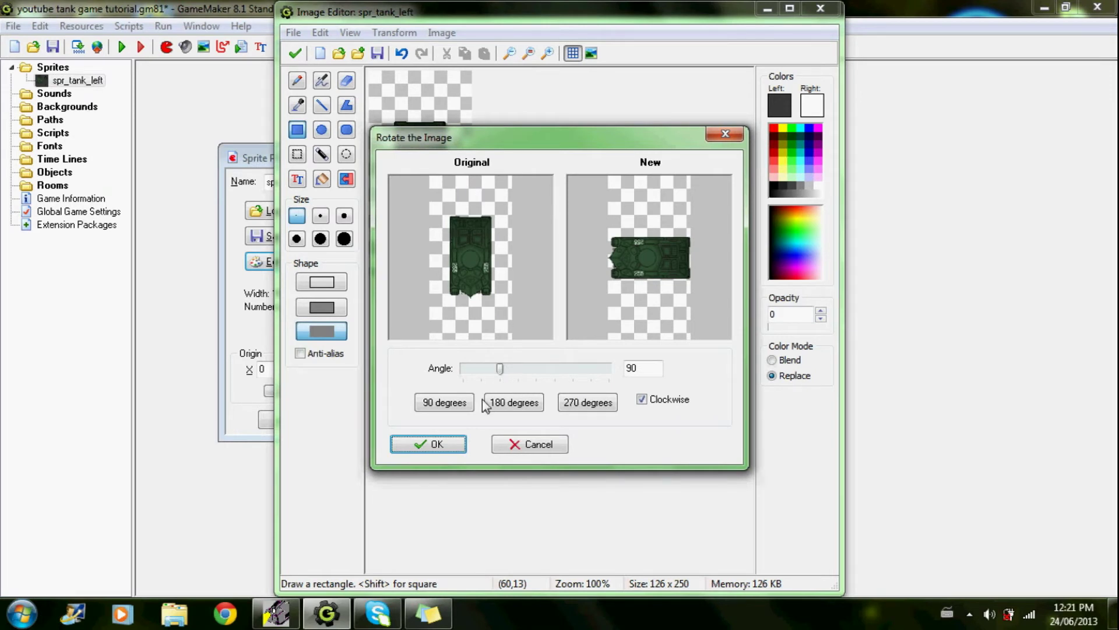
pyautogui.click(524, 403)
pyautogui.click(587, 404)
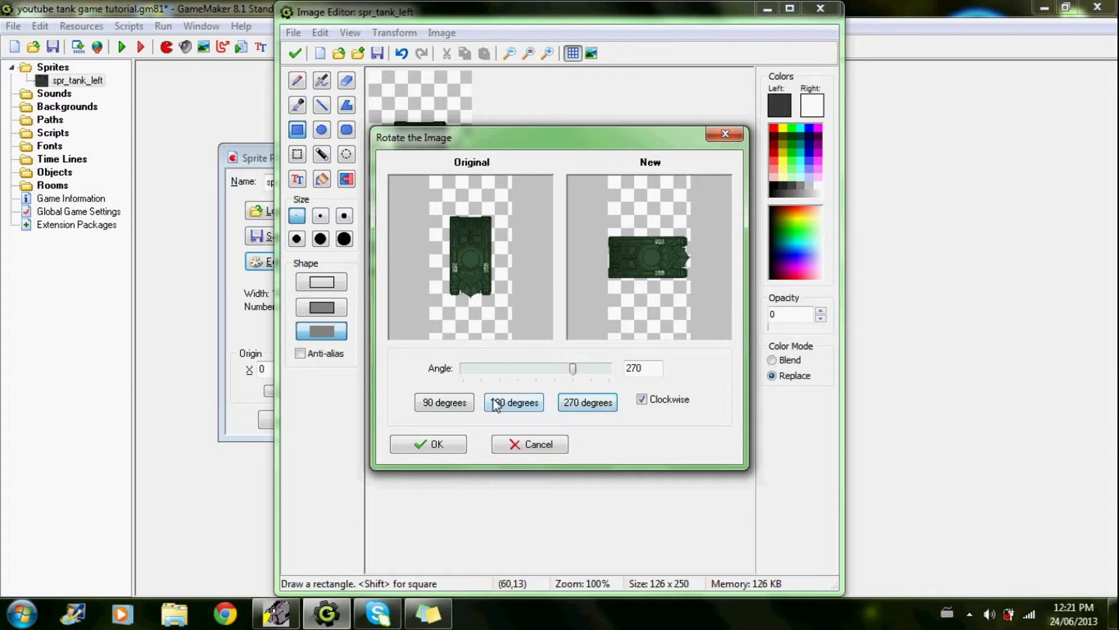
pyautogui.click(448, 401)
pyautogui.click(442, 443)
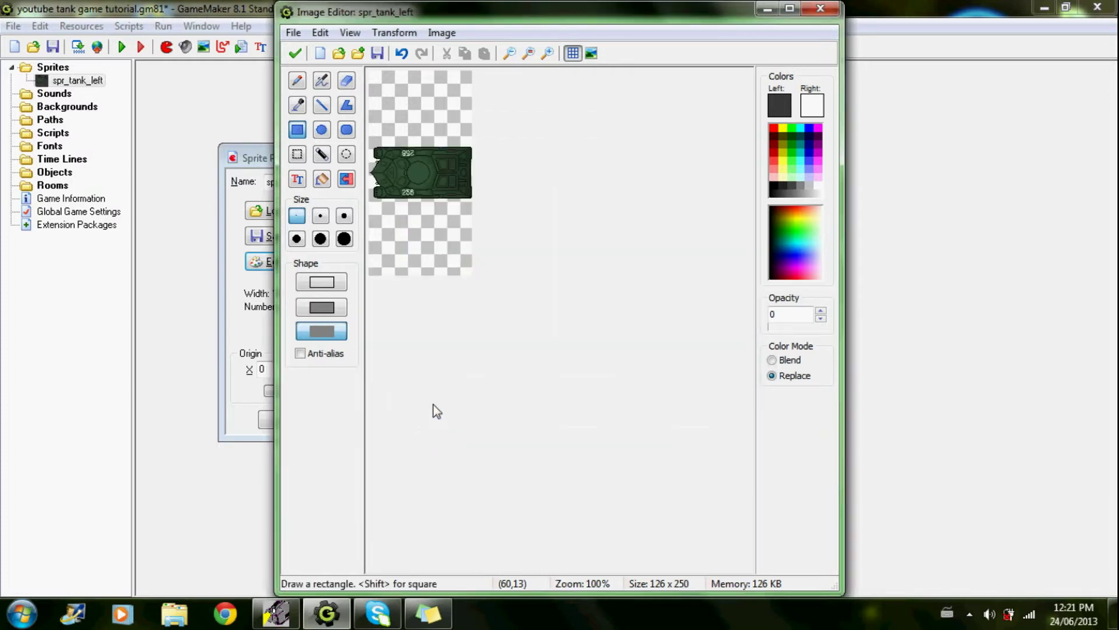
# Step: Crop the rotated tank image to the hull
pyautogui.click(395, 33)
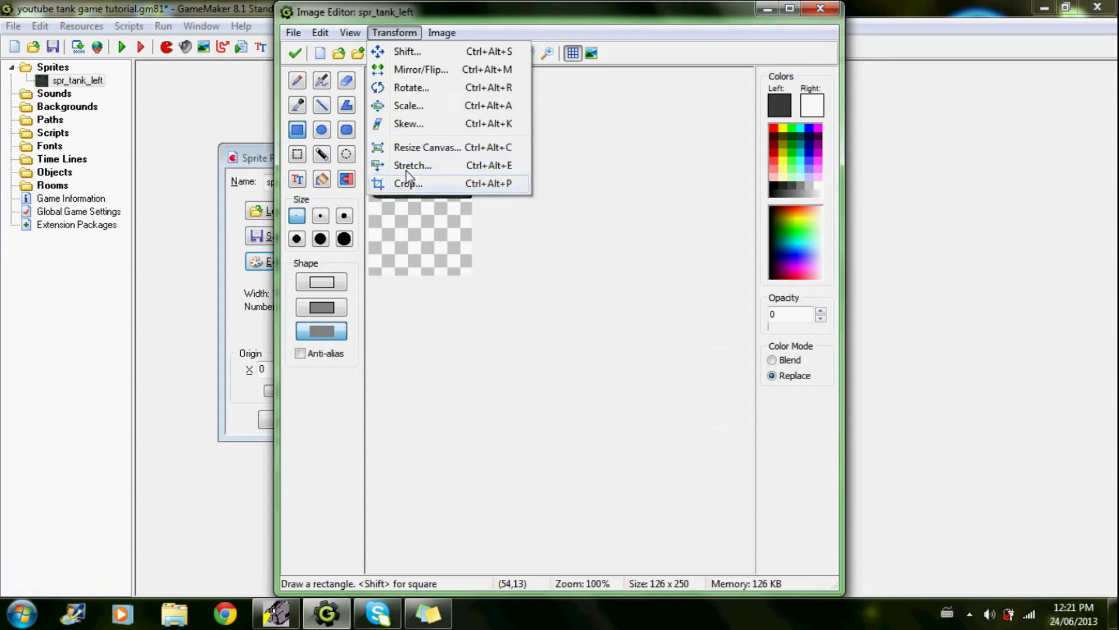
pyautogui.click(401, 181)
pyautogui.click(513, 343)
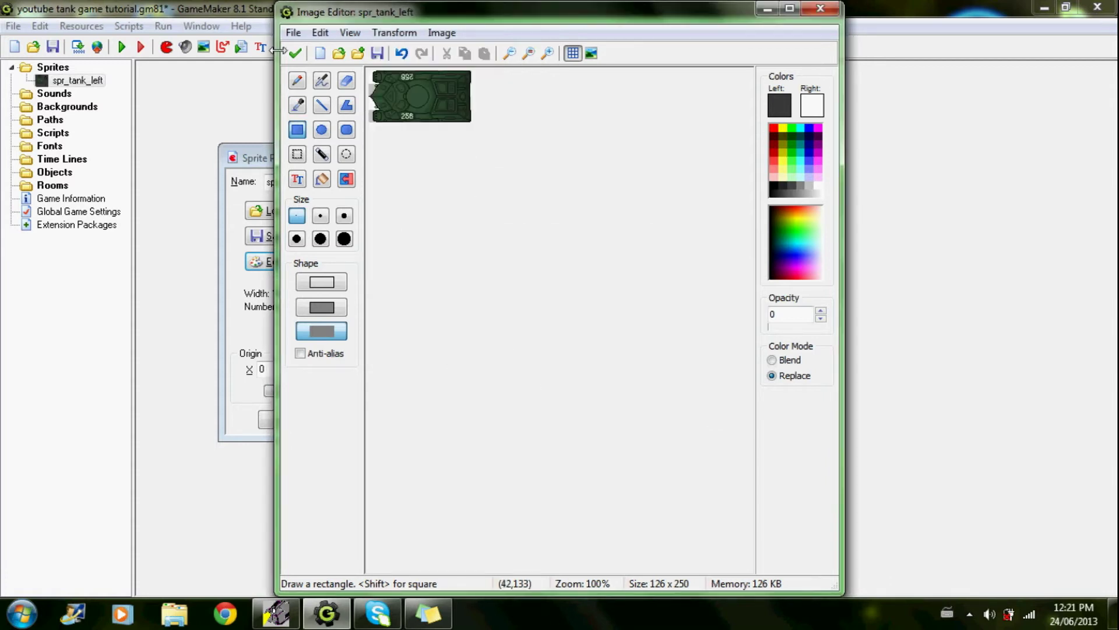
# Step: Apply the image edits to spr_tank_left and centre its origin at X 62, Y 31
pyautogui.click(296, 53)
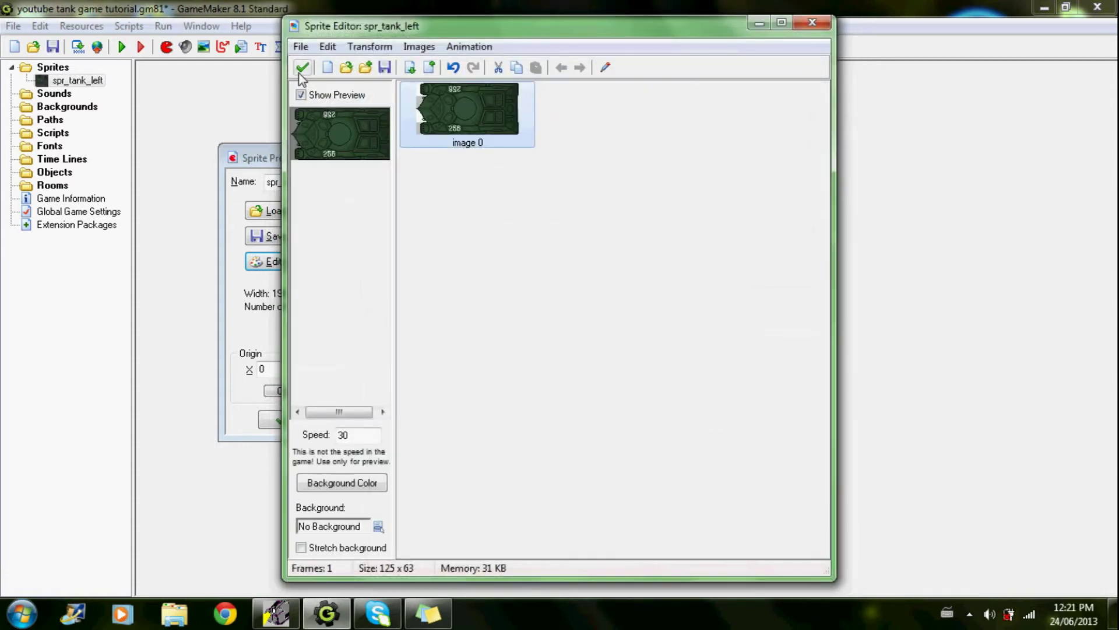
pyautogui.click(302, 68)
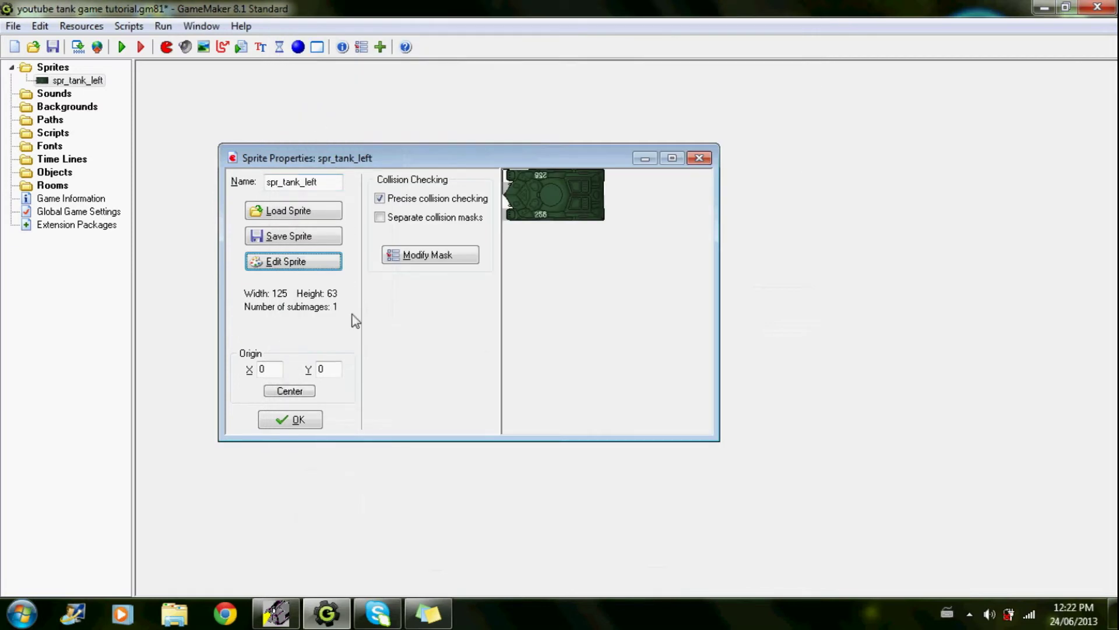
pyautogui.click(283, 391)
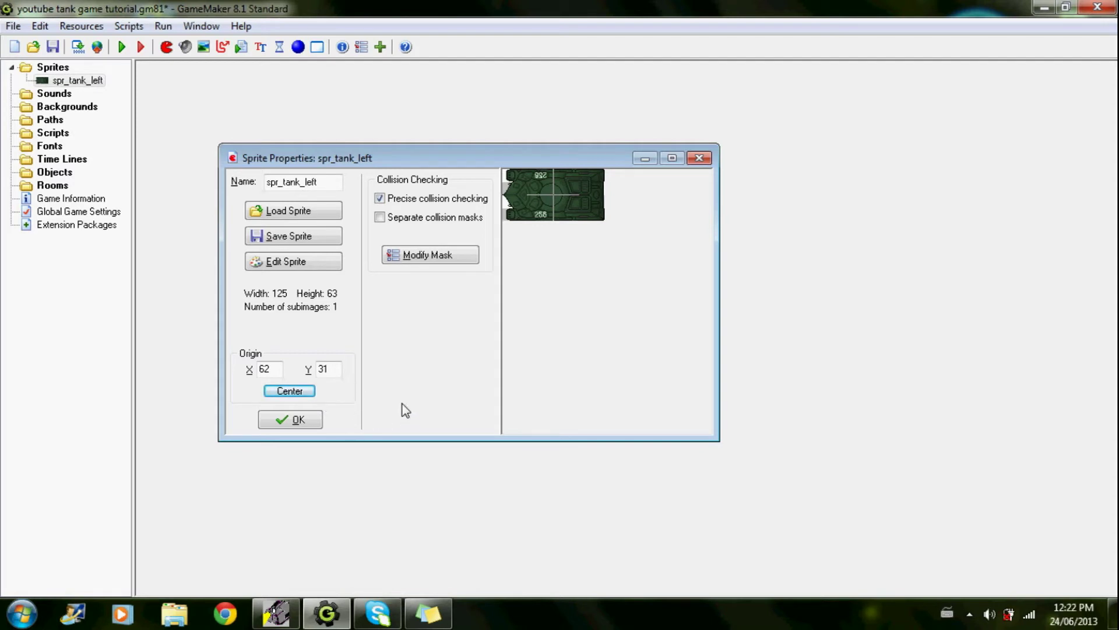
pyautogui.click(298, 420)
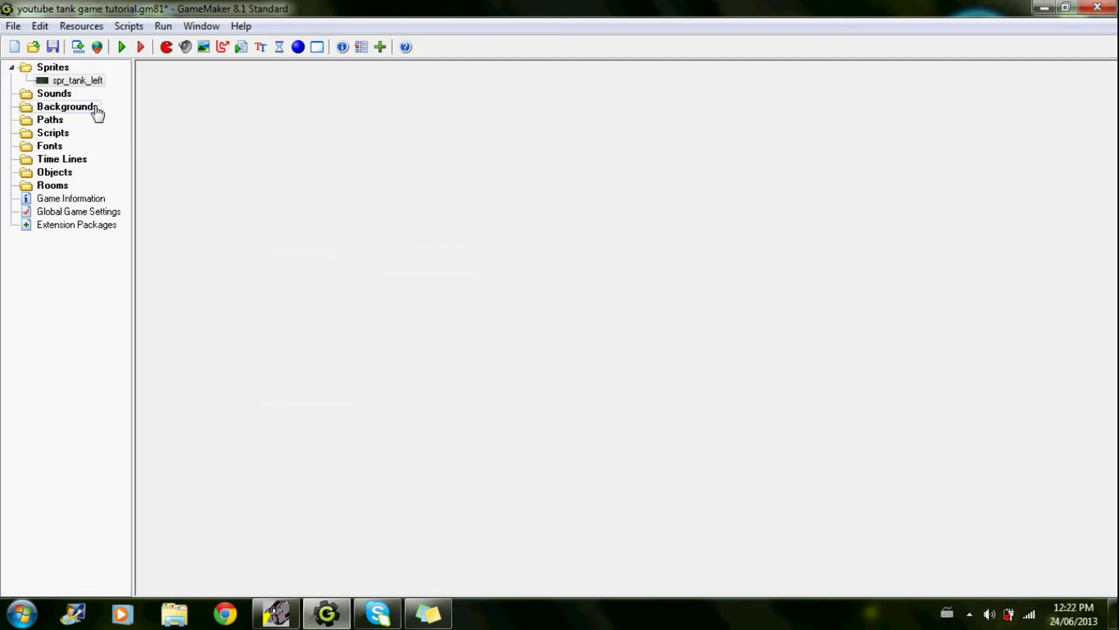
# Step: Duplicate the spr_tank_left sprite three times
pyautogui.rightClick(82, 81)
pyautogui.click(96, 111)
pyautogui.rightClick(76, 94)
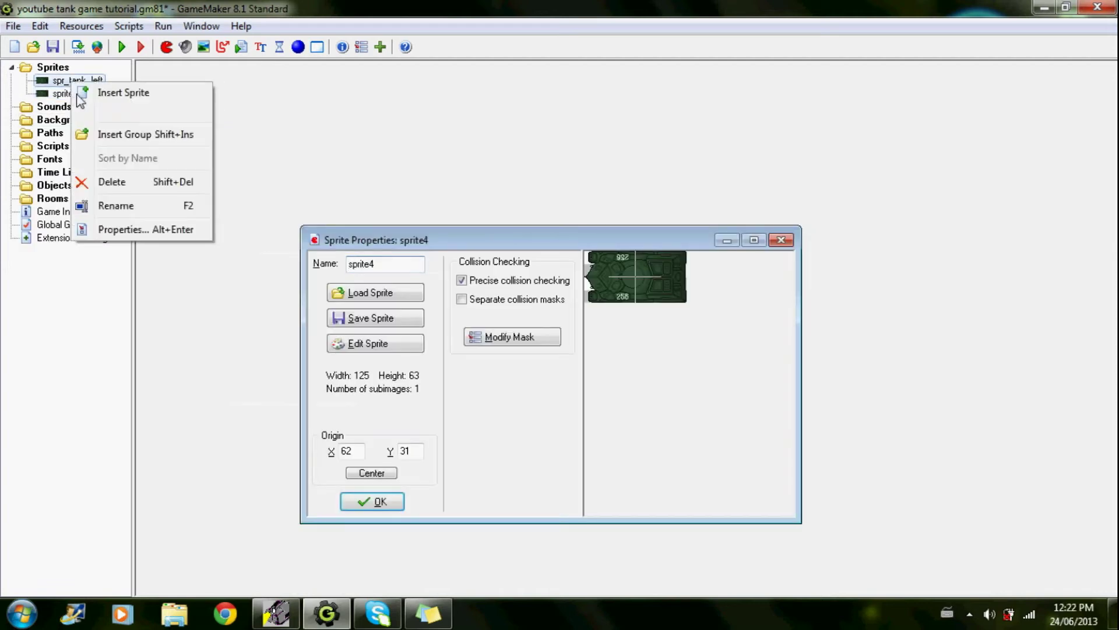
pyautogui.click(102, 120)
pyautogui.rightClick(76, 82)
pyautogui.click(89, 112)
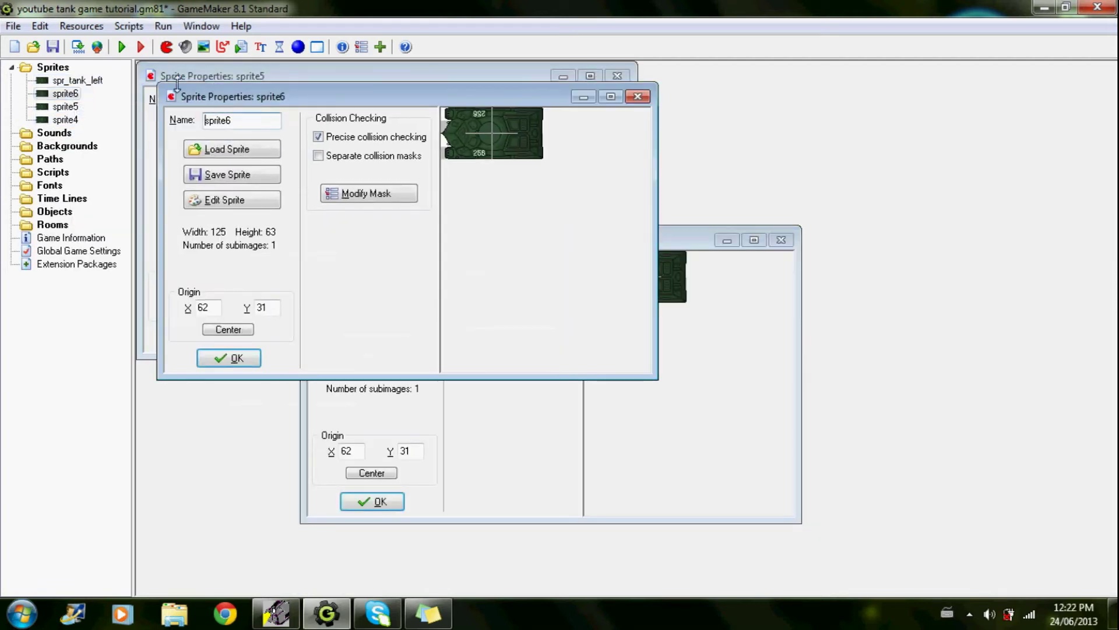
# Step: Rename the duplicate sprite6 to spr_tank_right and resize its canvas to 200%
pyautogui.moveTo(217, 97); pyautogui.dragTo(310, 153)
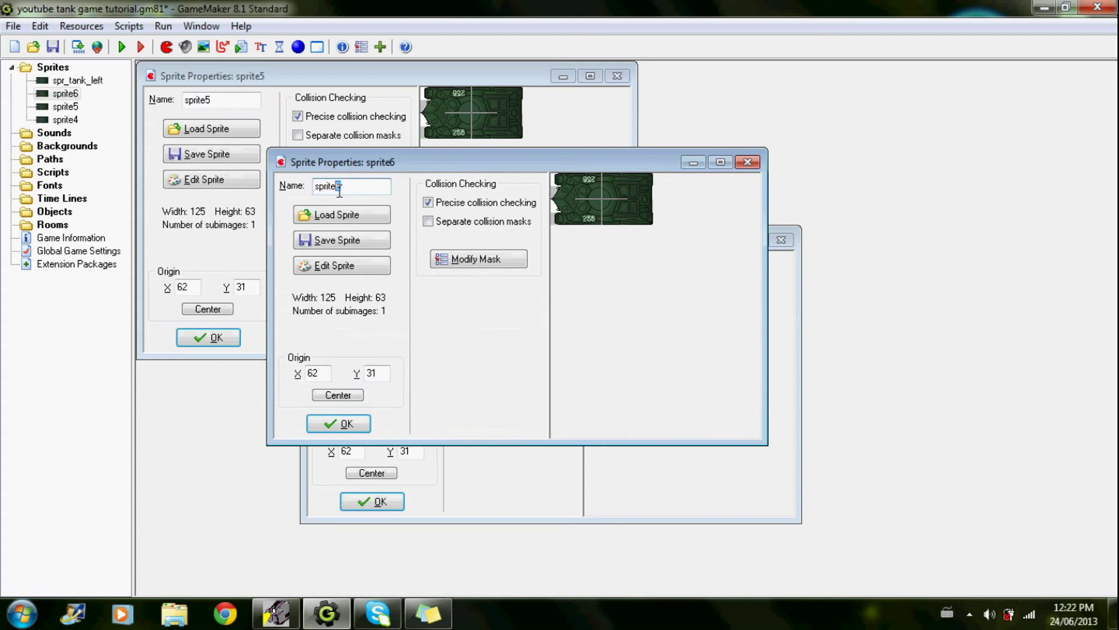
pyautogui.write('_tank_right')
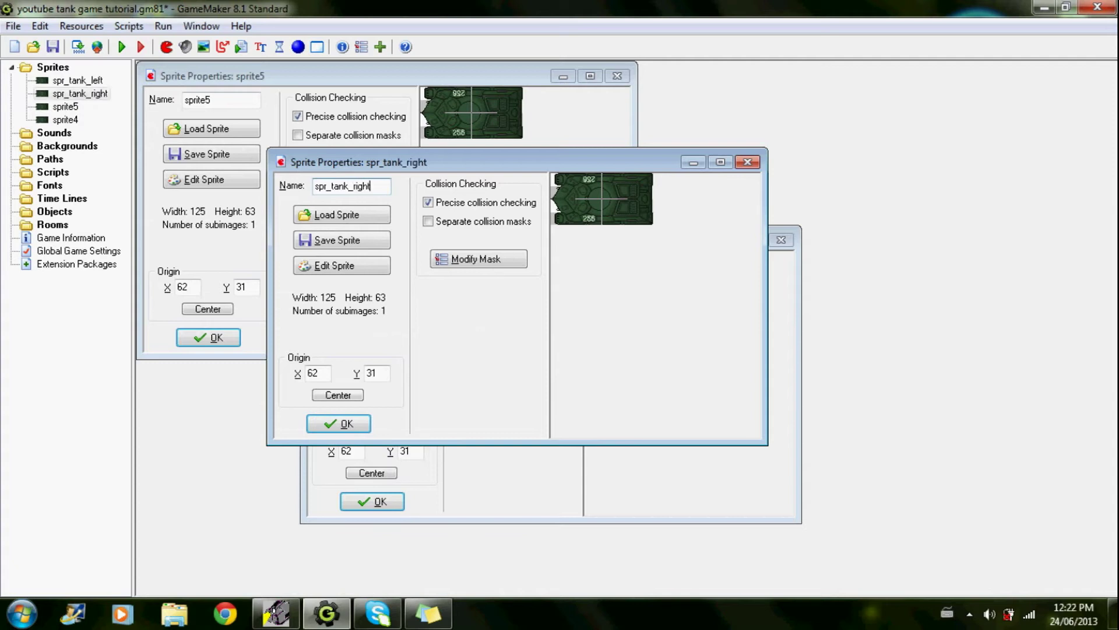
pyautogui.click(331, 267)
pyautogui.click(370, 47)
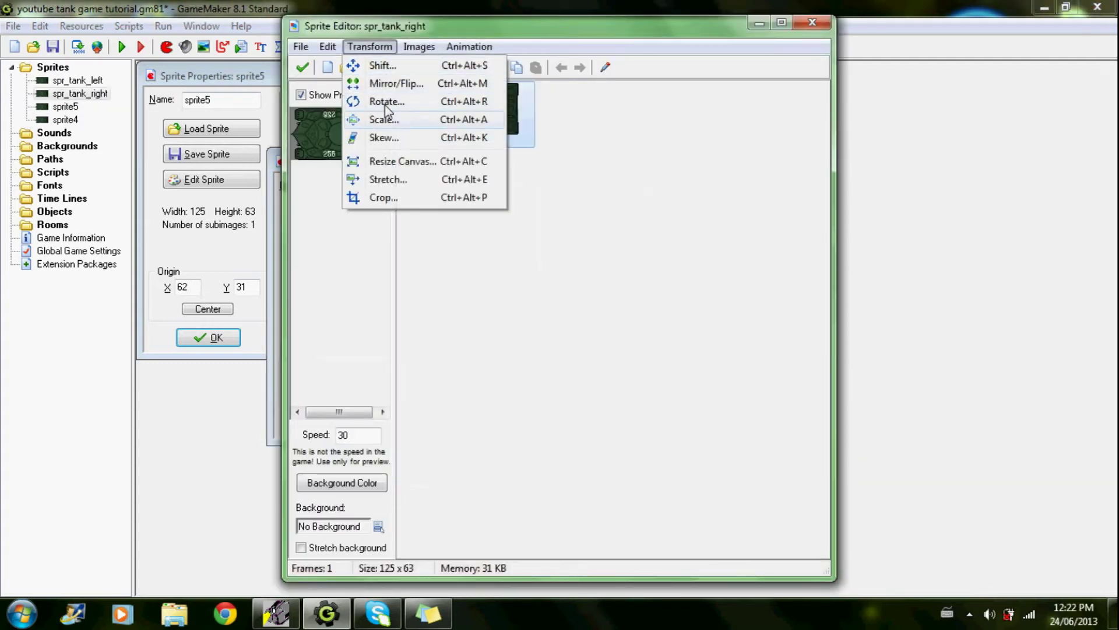
pyautogui.click(397, 161)
pyautogui.write('200')
pyautogui.click(495, 405)
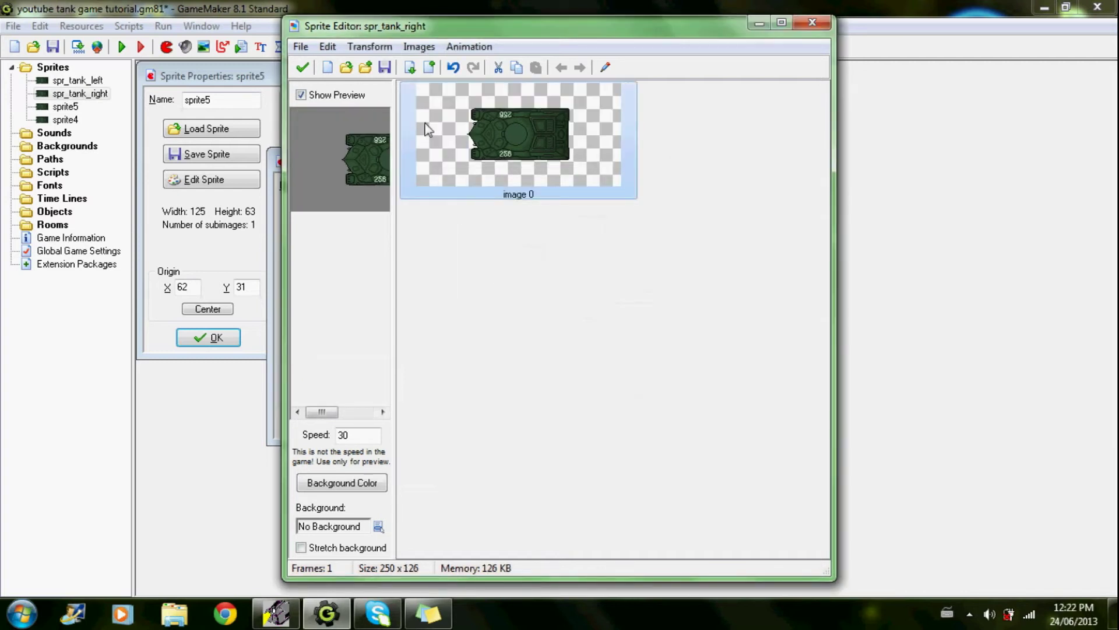
# Step: Rotate the spr_tank_right image 180 degrees so the nose points right
pyautogui.click(370, 47)
pyautogui.click(392, 104)
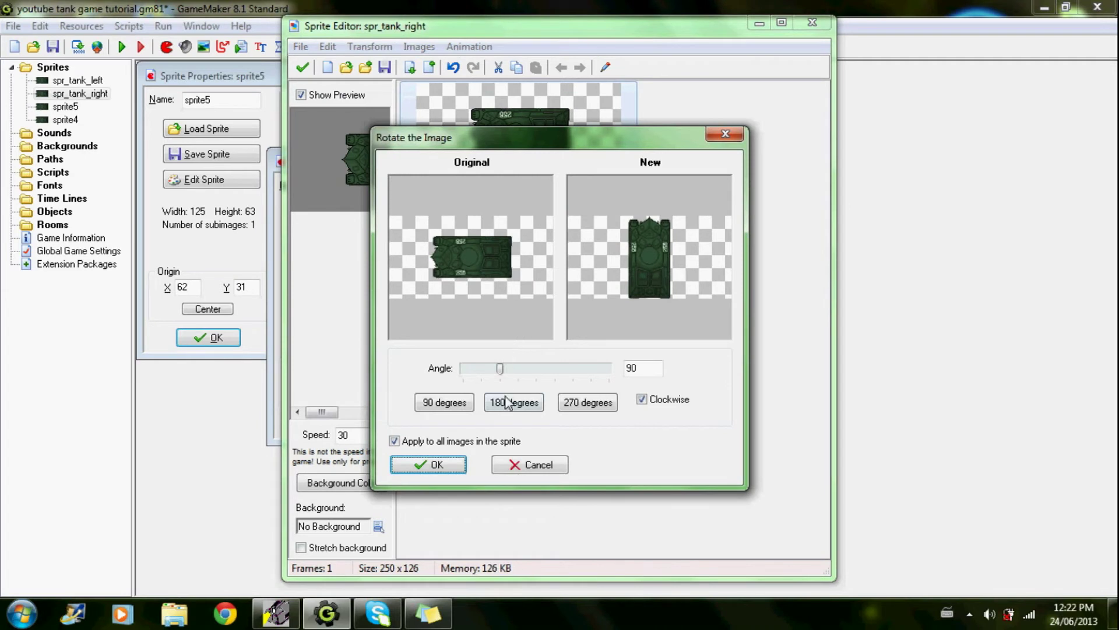
pyautogui.click(598, 409)
pyautogui.click(533, 407)
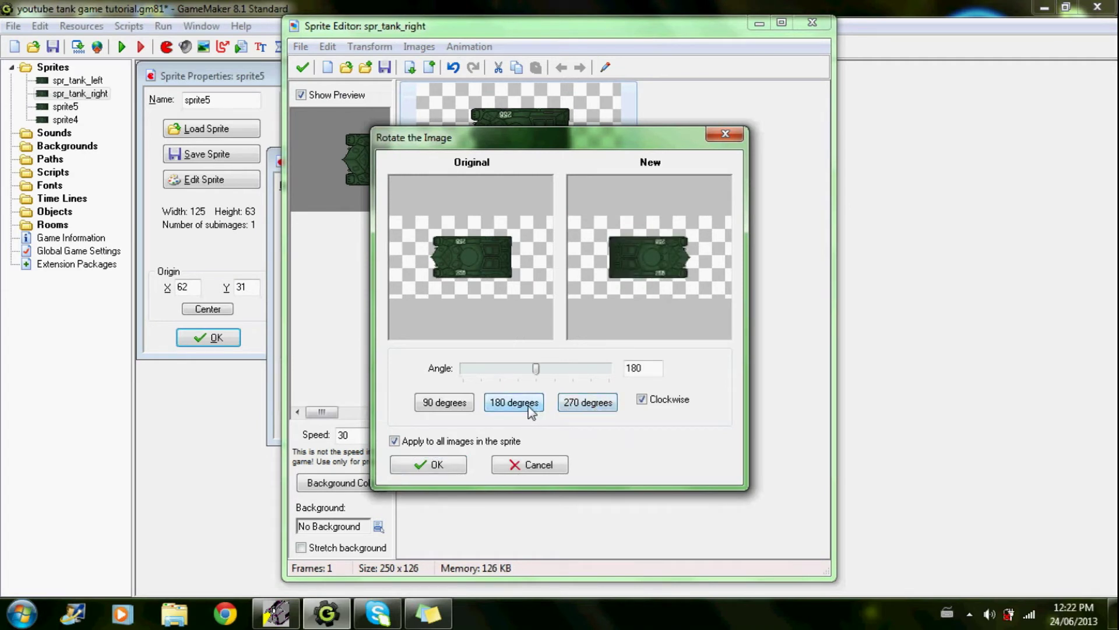
pyautogui.click(430, 464)
# Step: Crop the spr_tank_right image to the hull and save the sprite
pyautogui.click(369, 46)
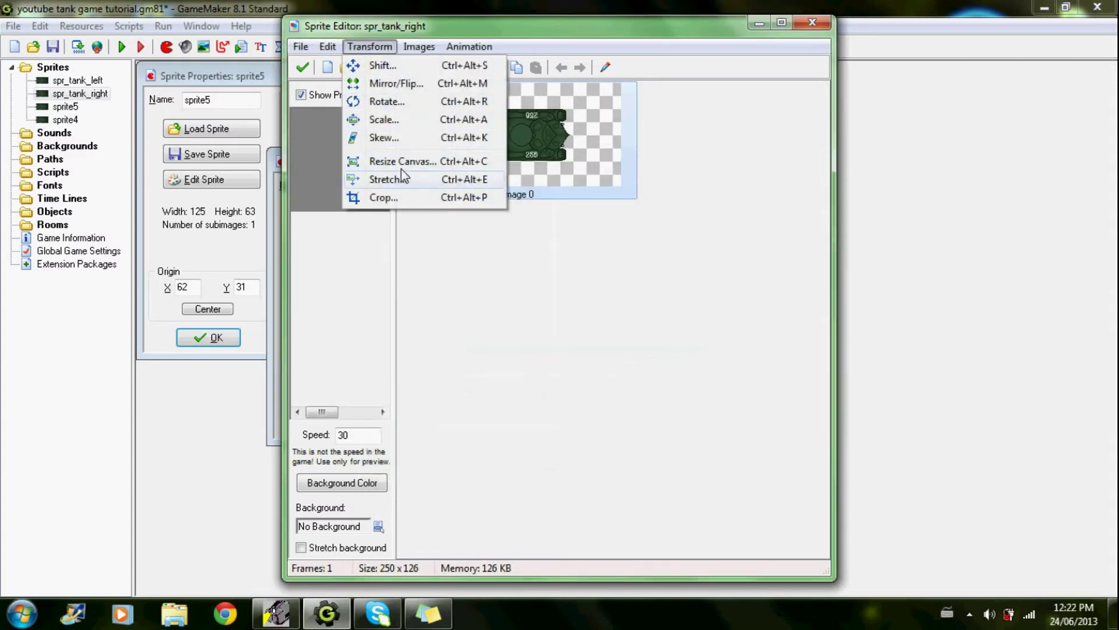
pyautogui.click(384, 197)
pyautogui.click(503, 342)
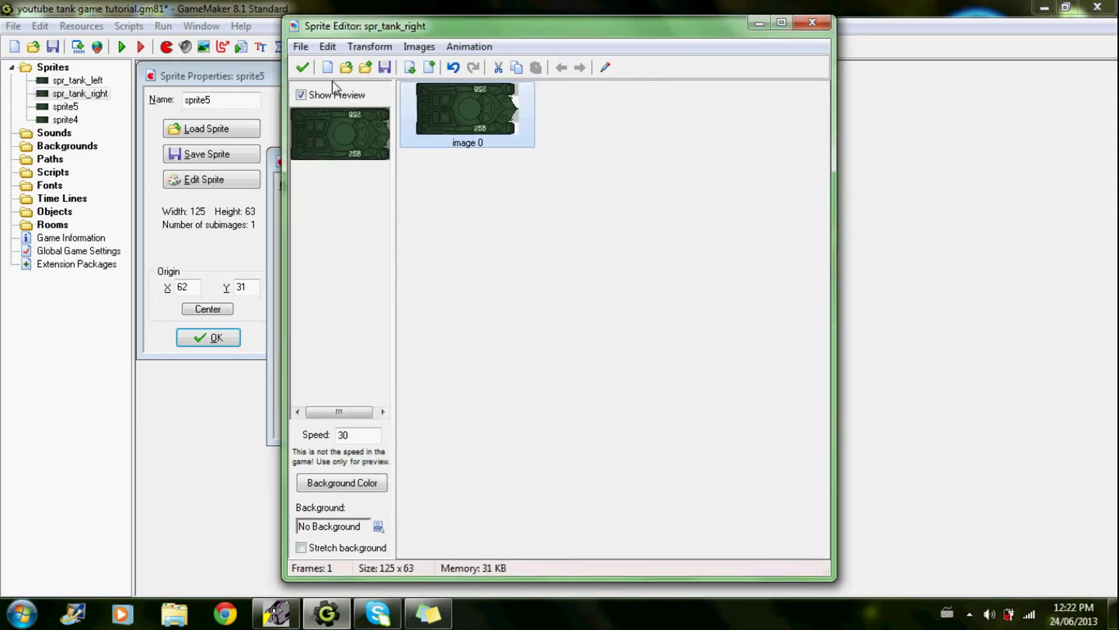
pyautogui.click(307, 68)
pyautogui.click(330, 421)
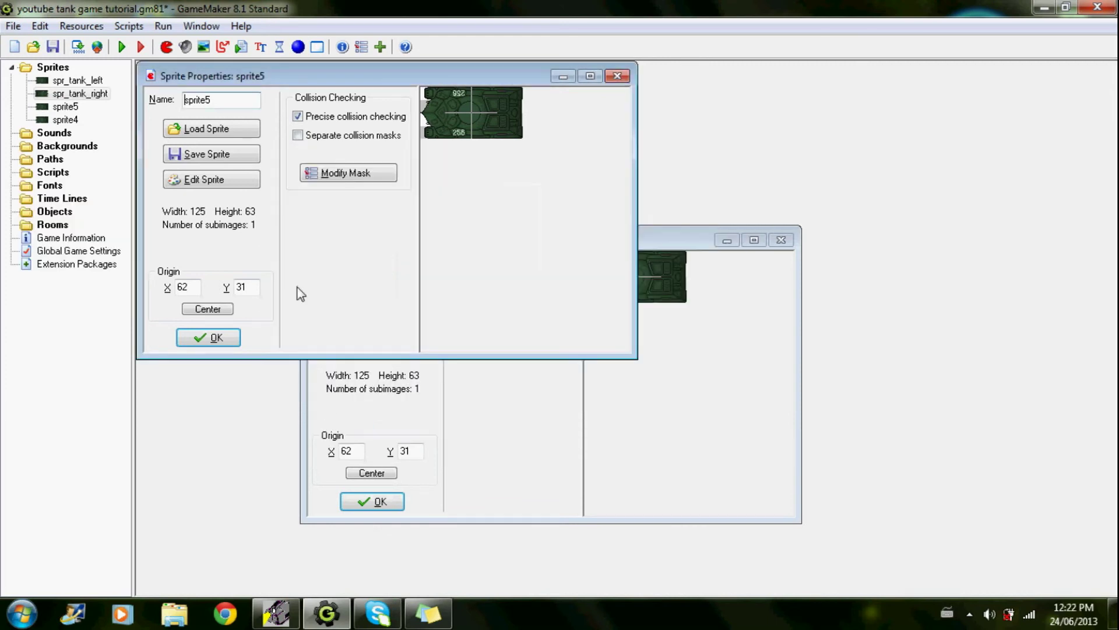
# Step: Rename the duplicate sprite5 to spr_tank_up and open it for editing
pyautogui.moveTo(265, 79); pyautogui.dragTo(331, 158)
pyautogui.doubleClick(288, 179)
pyautogui.write('spr_tank_up')
pyautogui.click(277, 259)
pyautogui.click(370, 46)
pyautogui.click(385, 158)
pyautogui.write('200')
pyautogui.press('Return')
pyautogui.click(454, 68)
pyautogui.click(370, 47)
pyautogui.click(394, 161)
pyautogui.write('2')
pyautogui.press('Return')
pyautogui.click(453, 68)
# Step: Resize the spr_tank_up canvas to 200%
pyautogui.click(365, 48)
pyautogui.click(399, 162)
pyautogui.write('200')
pyautogui.press('Return')
# Step: Rotate the spr_tank_up image 90 degrees clockwise so the nose points up
pyautogui.click(360, 49)
pyautogui.click(382, 102)
pyautogui.click(444, 401)
pyautogui.click(429, 465)
# Step: Crop the spr_tank_up image to the hull and save the sprite
pyautogui.click(383, 198)
pyautogui.click(304, 69)
pyautogui.click(267, 417)
# Step: Open the remaining duplicate, sprite4, for editing and resize its canvas to 200%
pyautogui.doubleClick(66, 120)
pyautogui.click(363, 344)
pyautogui.click(369, 46)
pyautogui.click(400, 162)
pyautogui.write('200')
pyautogui.press('Return')
# Step: Rotate the sprite4 image 270 degrees clockwise so the nose points down
pyautogui.click(370, 47)
pyautogui.click(384, 100)
pyautogui.click(583, 399)
pyautogui.click(430, 463)
# Step: Crop the downward-facing tank image to the hull and apply the edits to the sprite
pyautogui.click(369, 47)
pyautogui.click(383, 198)
pyautogui.click(302, 67)
# Step: Name the downward-facing sprite spr_tank_down and save its properties
pyautogui.write('spr_tank_down')
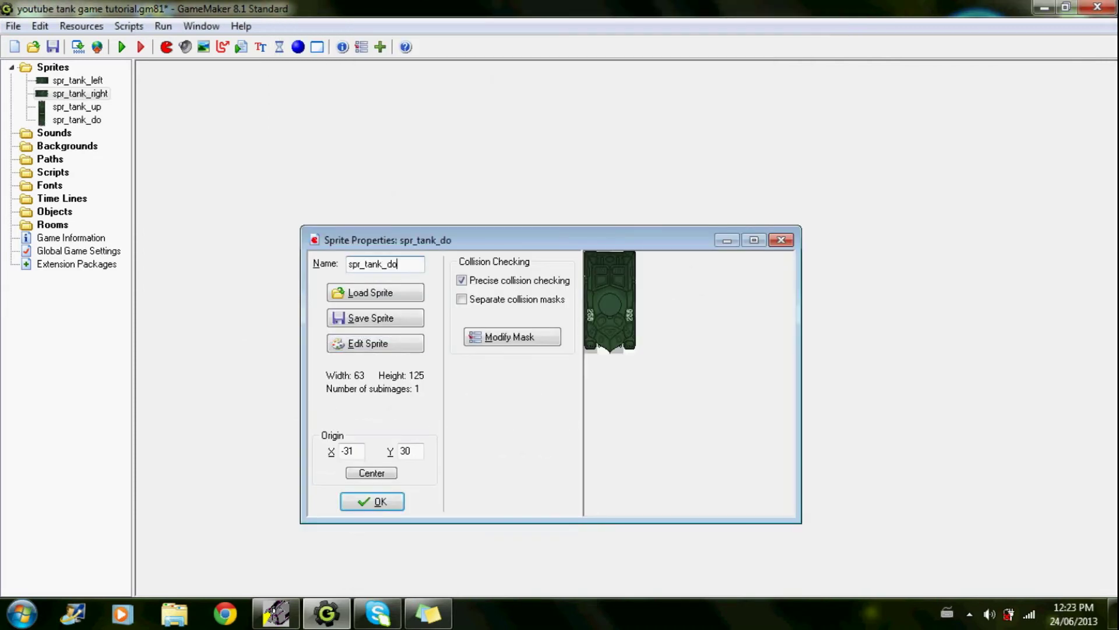
pyautogui.click(377, 502)
# Step: Create a sprite group named tank
pyautogui.rightClick(48, 67)
pyautogui.click(68, 119)
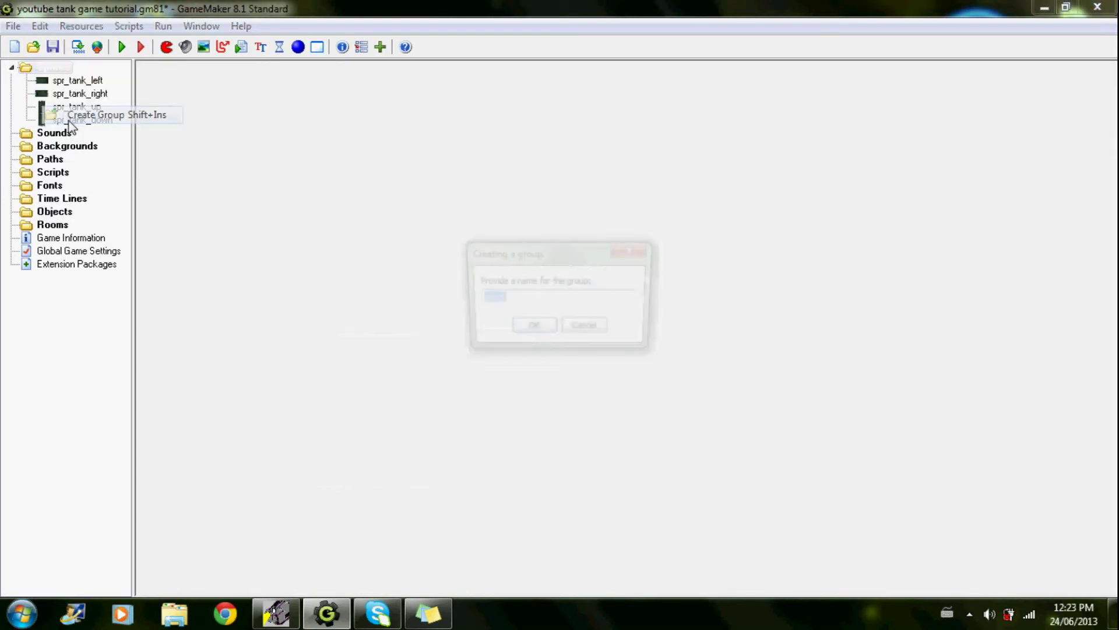
pyautogui.write('tank')
pyautogui.press('Return')
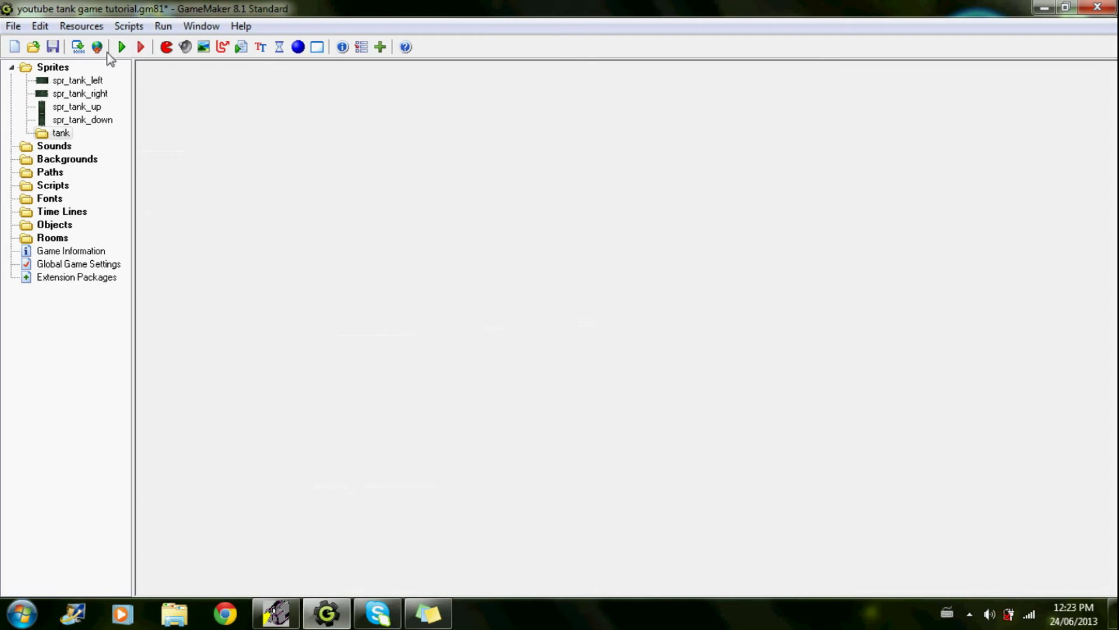
# Step: Create a group named body inside the tank sprite group
pyautogui.rightClick(48, 132)
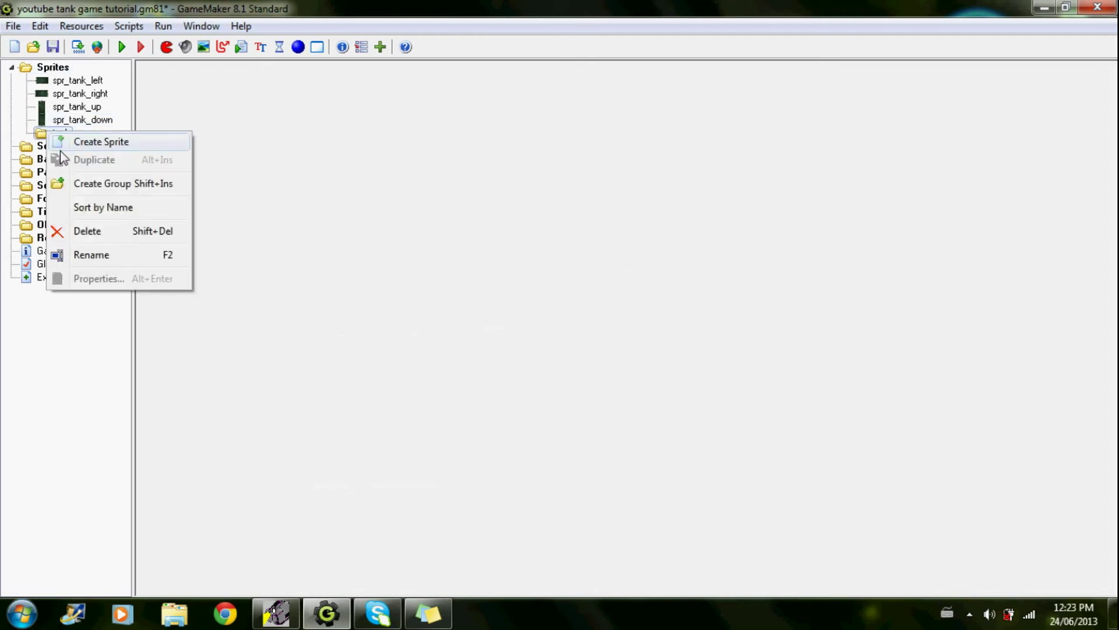
pyautogui.click(66, 184)
pyautogui.write('body')
pyautogui.press('Return')
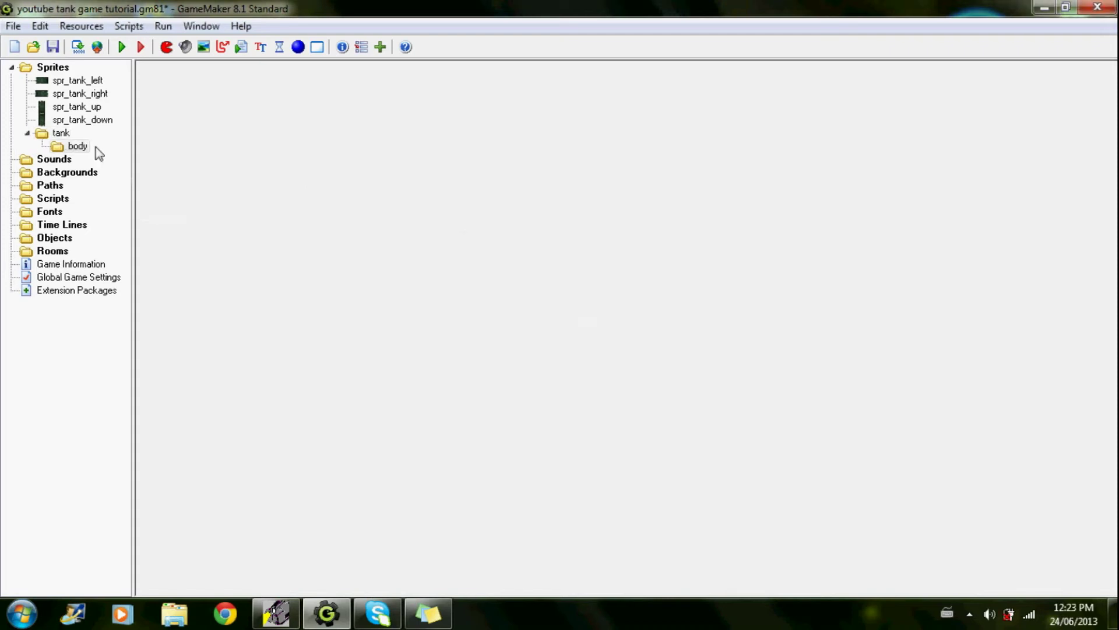
pyautogui.rightClick(58, 133)
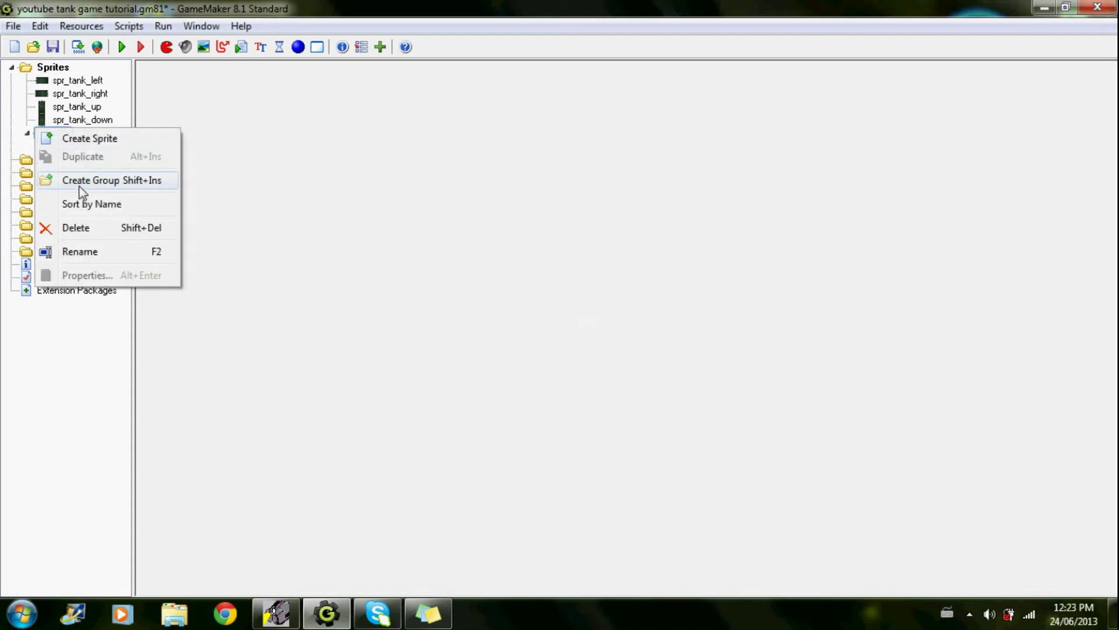
pyautogui.click(79, 182)
pyautogui.write('barrel')
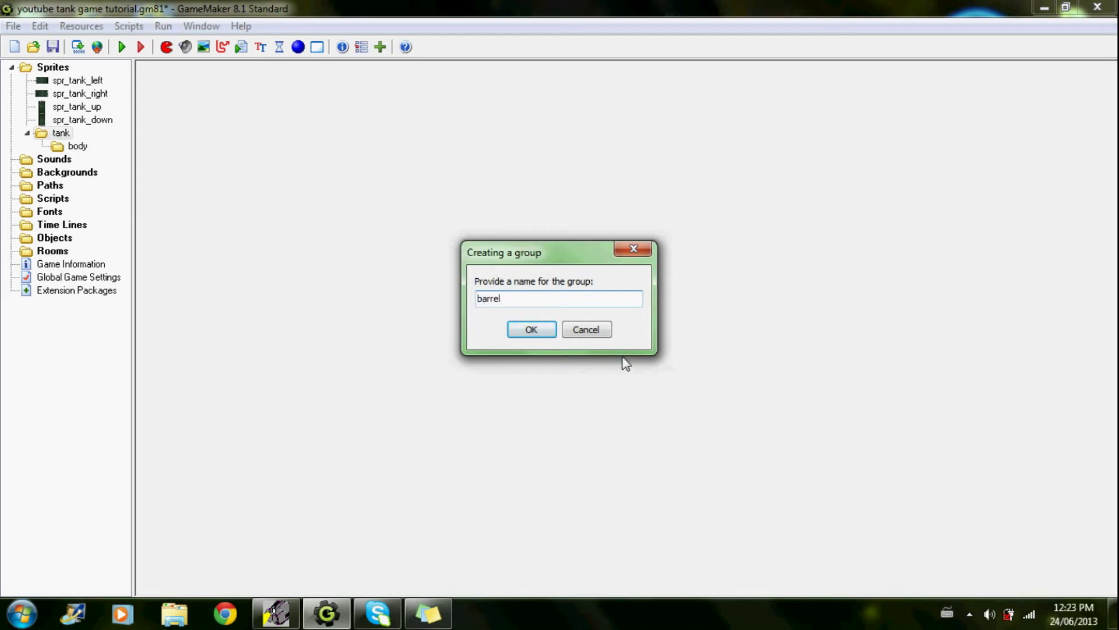
pyautogui.click(604, 329)
# Step: Move the four directional tank sprites into the body group, widen the resource tree and collapse the group
pyautogui.moveTo(73, 119)
pyautogui.mouseDown()
pyautogui.moveTo(48, 123)
pyautogui.moveTo(70, 140)
pyautogui.mouseUp()
pyautogui.moveTo(69, 95)
pyautogui.mouseDown()
pyautogui.moveTo(63, 119)
pyautogui.moveTo(70, 99)
pyautogui.moveTo(67, 107)
pyautogui.mouseUp()
pyautogui.moveTo(134, 162); pyautogui.dragTo(151, 161)
pyautogui.click(43, 93)
# Step: Create a sprite named spr_tank_barrel in the tank group and load the normal Tank Green image into it
pyautogui.rightClick(56, 83)
pyautogui.click(70, 92)
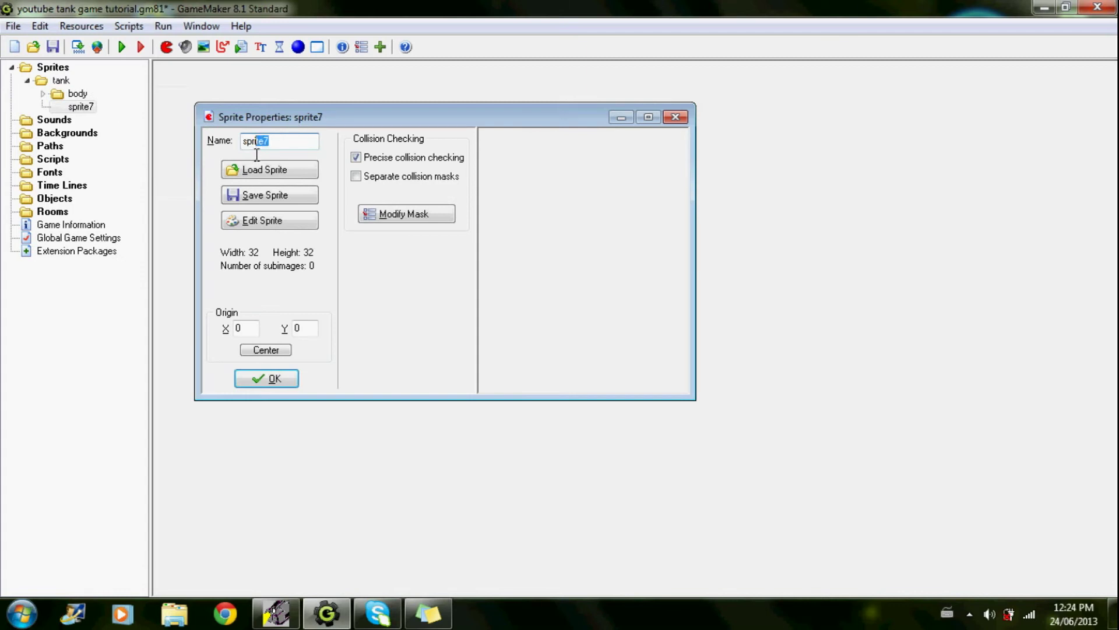
pyautogui.write('_tank_barrel')
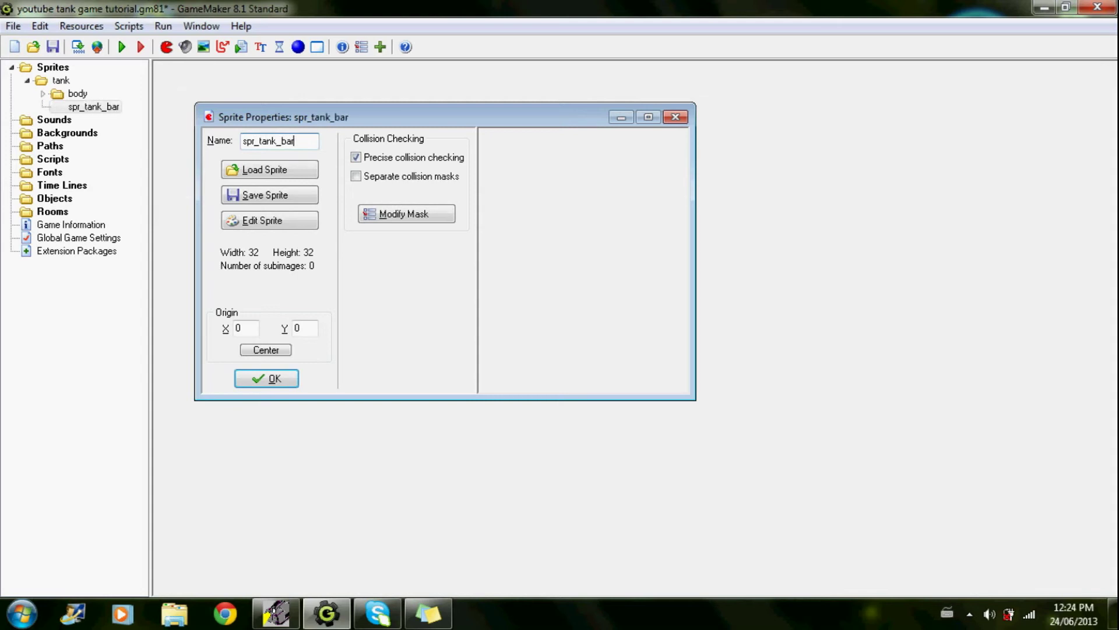
pyautogui.click(279, 174)
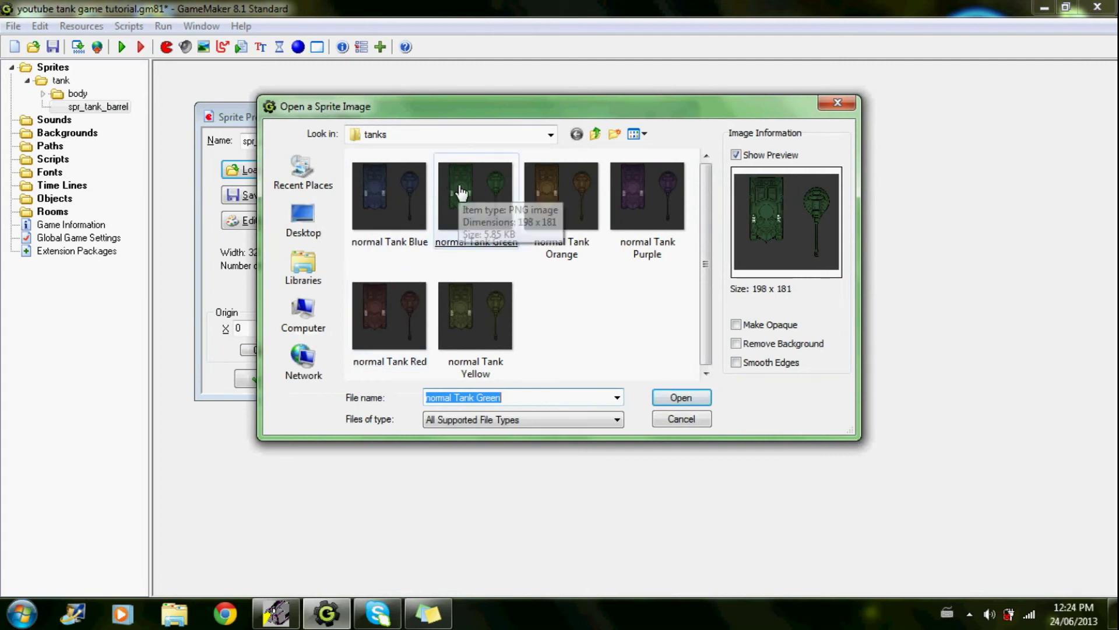
pyautogui.doubleClick(458, 186)
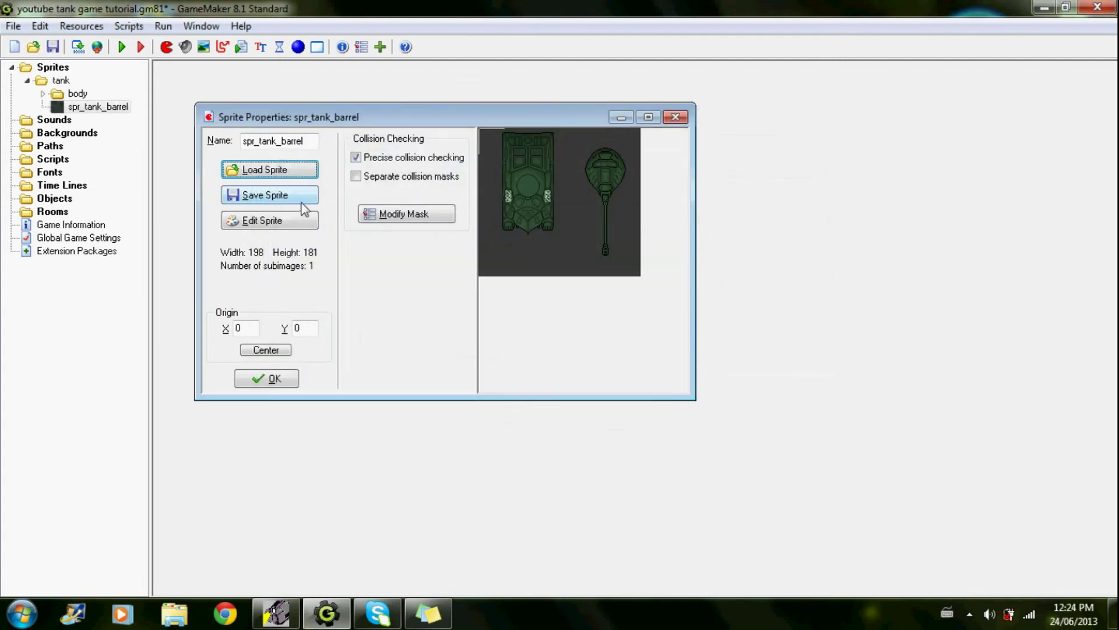
# Step: Open the barrel sprite's image for editing and erase the hull and outer background with transparent filled rectangles, leaving the turret and barrel
pyautogui.click(289, 215)
pyautogui.doubleClick(446, 158)
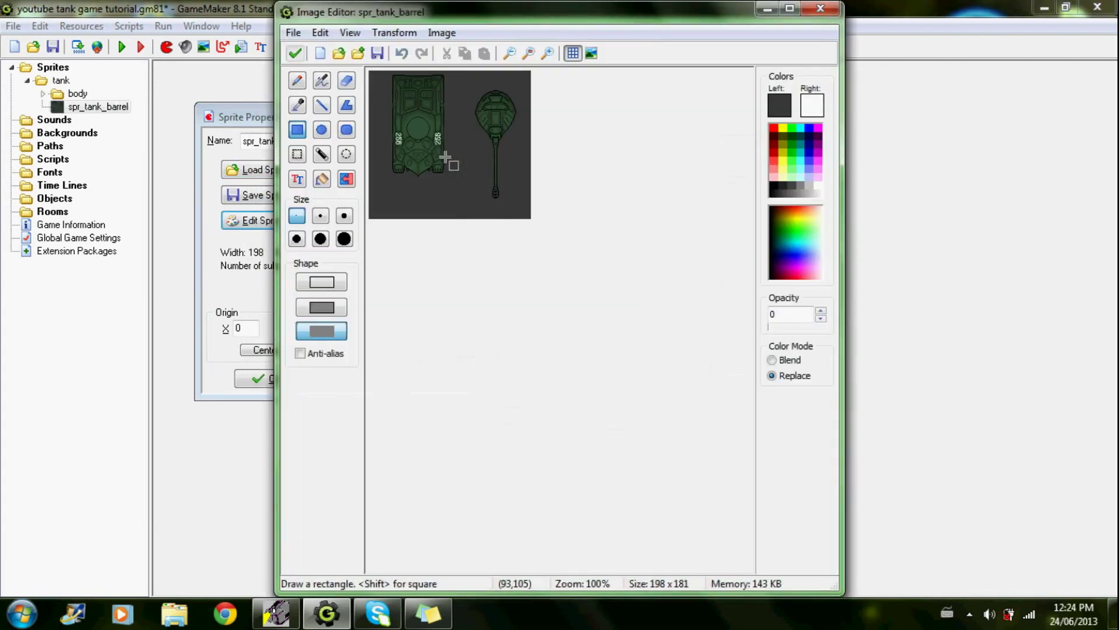
pyautogui.moveTo(469, 79); pyautogui.dragTo(363, 236)
pyautogui.moveTo(459, 156); pyautogui.dragTo(364, 66)
pyautogui.moveTo(421, 96)
pyautogui.mouseDown()
pyautogui.moveTo(479, 62)
pyautogui.moveTo(558, 86)
pyautogui.moveTo(549, 225)
pyautogui.mouseUp()
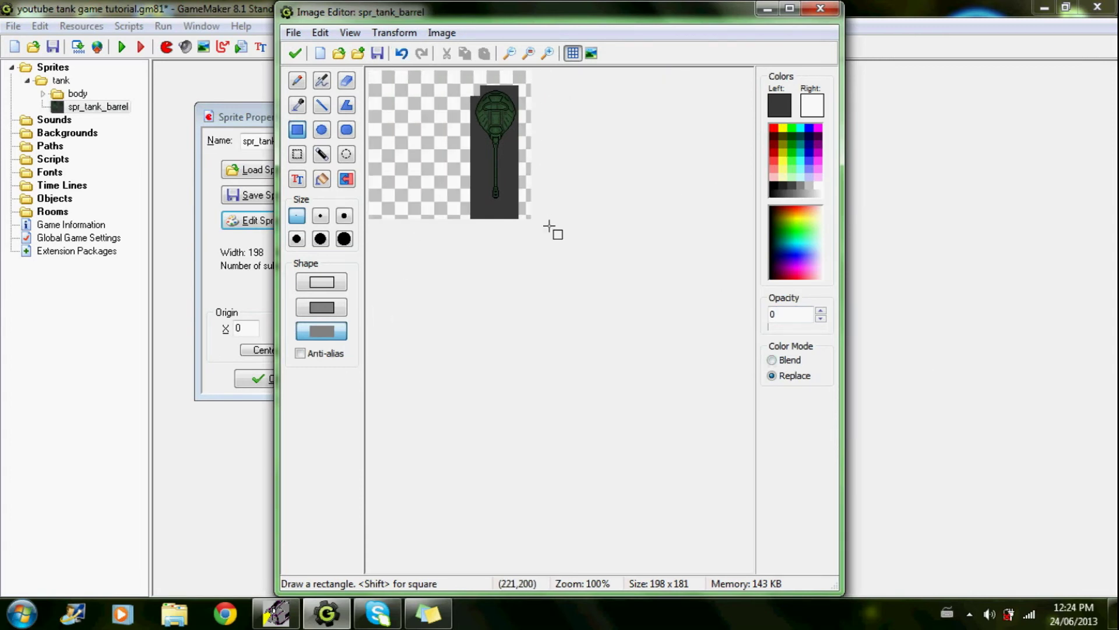
pyautogui.moveTo(505, 143); pyautogui.dragTo(524, 225)
pyautogui.moveTo(471, 145)
pyautogui.mouseDown()
pyautogui.moveTo(491, 240)
pyautogui.moveTo(466, 226)
pyautogui.mouseUp()
pyautogui.moveTo(503, 140); pyautogui.dragTo(519, 226)
pyautogui.moveTo(521, 122); pyautogui.dragTo(514, 155)
pyautogui.moveTo(507, 200); pyautogui.dragTo(489, 221)
pyautogui.moveTo(507, 142); pyautogui.dragTo(501, 215)
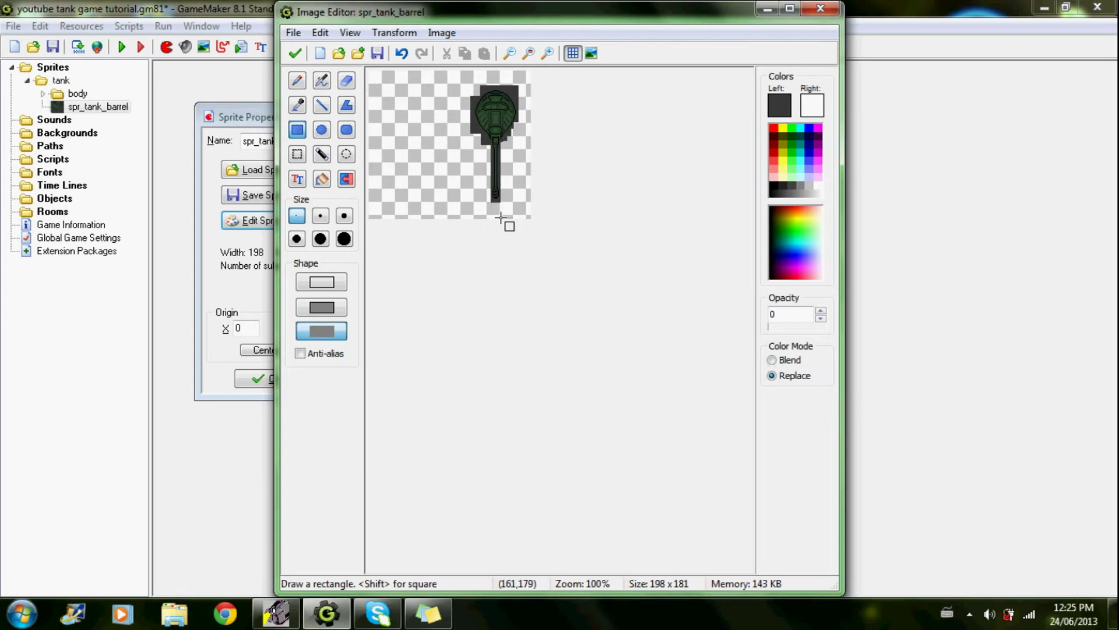
# Step: Erase the remaining grey background along both sides of the gun barrel and the turret's narrow neck
pyautogui.scroll(5, 519, 98)
pyautogui.moveTo(469, 566); pyautogui.dragTo(608, 571)
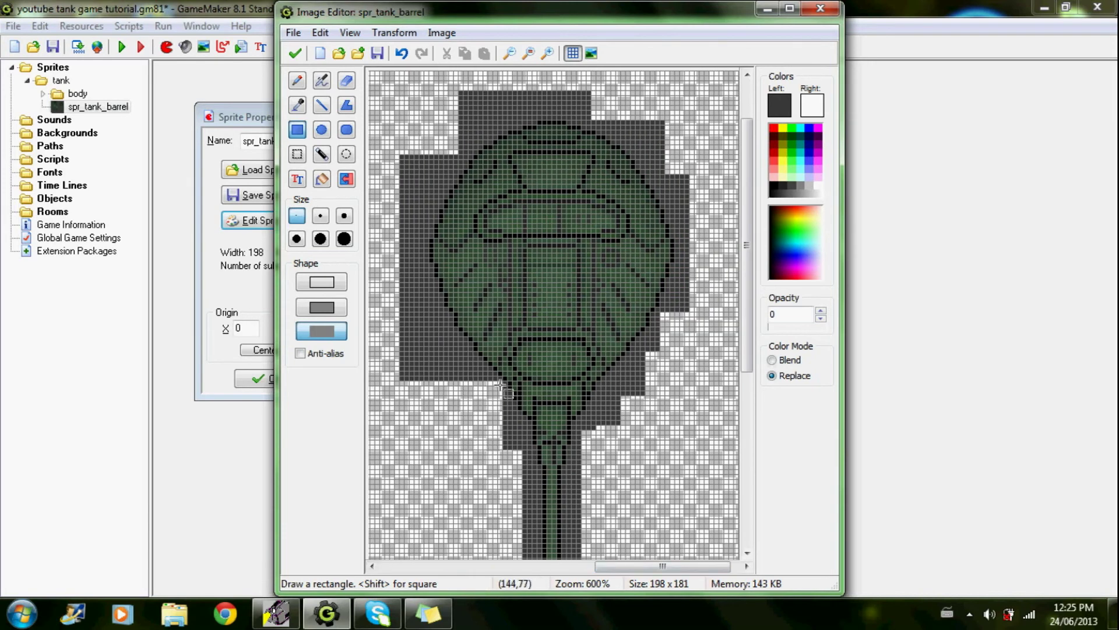
pyautogui.moveTo(531, 426); pyautogui.dragTo(498, 593)
pyautogui.scroll(-3, 502, 551)
pyautogui.scroll(3, 483, 454)
pyautogui.moveTo(489, 280); pyautogui.dragTo(558, 520)
pyautogui.moveTo(564, 417); pyautogui.dragTo(529, 367)
pyautogui.moveTo(569, 395)
pyautogui.mouseDown()
pyautogui.moveTo(545, 292)
pyautogui.moveTo(571, 142)
pyautogui.mouseUp()
pyautogui.moveTo(551, 495)
pyautogui.mouseDown()
pyautogui.moveTo(618, 466)
pyautogui.moveTo(604, 126)
pyautogui.moveTo(715, 416)
pyautogui.mouseUp()
pyautogui.moveTo(594, 165); pyautogui.dragTo(702, 393)
pyautogui.moveTo(619, 88); pyautogui.dragTo(670, 128)
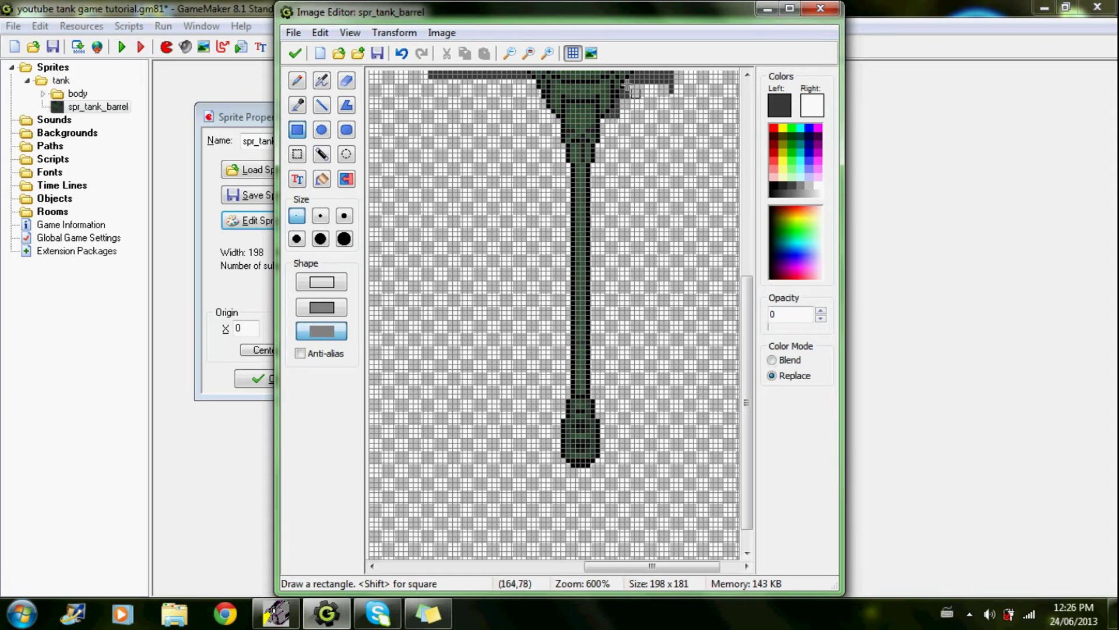
# Step: Erase the grey background along the right edge of the turret, following its curved outline
pyautogui.scroll(3, 626, 119)
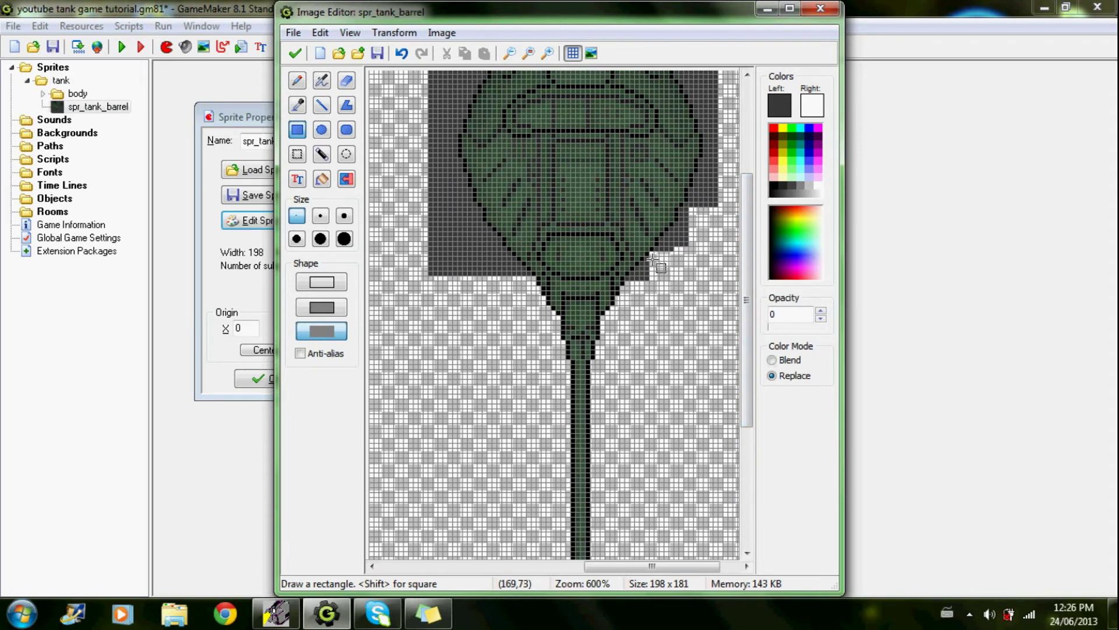
pyautogui.moveTo(657, 249)
pyautogui.mouseDown()
pyautogui.moveTo(683, 244)
pyautogui.moveTo(681, 211)
pyautogui.moveTo(671, 244)
pyautogui.mouseUp()
pyautogui.moveTo(687, 197)
pyautogui.mouseDown()
pyautogui.moveTo(722, 213)
pyautogui.moveTo(705, 98)
pyautogui.mouseUp()
pyautogui.moveTo(701, 164)
pyautogui.mouseDown()
pyautogui.moveTo(704, 189)
pyautogui.moveTo(694, 177)
pyautogui.mouseUp()
pyautogui.moveTo(747, 291); pyautogui.dragTo(748, 219)
pyautogui.moveTo(691, 147)
pyautogui.mouseDown()
pyautogui.moveTo(729, 256)
pyautogui.moveTo(723, 240)
pyautogui.moveTo(706, 267)
pyautogui.mouseUp()
pyautogui.moveTo(651, 151)
pyautogui.mouseDown()
pyautogui.moveTo(692, 179)
pyautogui.moveTo(698, 212)
pyautogui.mouseUp()
pyautogui.moveTo(686, 216); pyautogui.dragTo(689, 221)
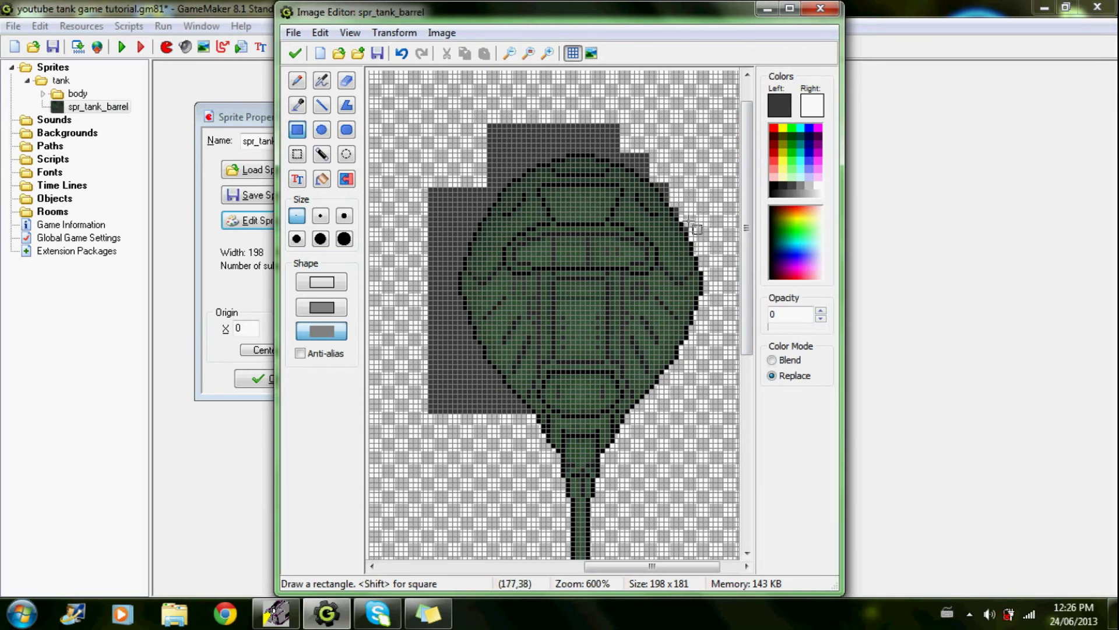
# Step: Erase the remaining grey background around the left and upper edges of the turret
pyautogui.moveTo(665, 151)
pyautogui.mouseDown()
pyautogui.moveTo(402, 122)
pyautogui.moveTo(455, 435)
pyautogui.mouseUp()
pyautogui.moveTo(460, 298)
pyautogui.mouseDown()
pyautogui.moveTo(460, 418)
pyautogui.moveTo(490, 367)
pyautogui.mouseUp()
pyautogui.moveTo(491, 416)
pyautogui.mouseDown()
pyautogui.moveTo(509, 394)
pyautogui.moveTo(518, 410)
pyautogui.mouseUp()
pyautogui.moveTo(480, 347)
pyautogui.mouseDown()
pyautogui.moveTo(447, 394)
pyautogui.moveTo(465, 318)
pyautogui.mouseUp()
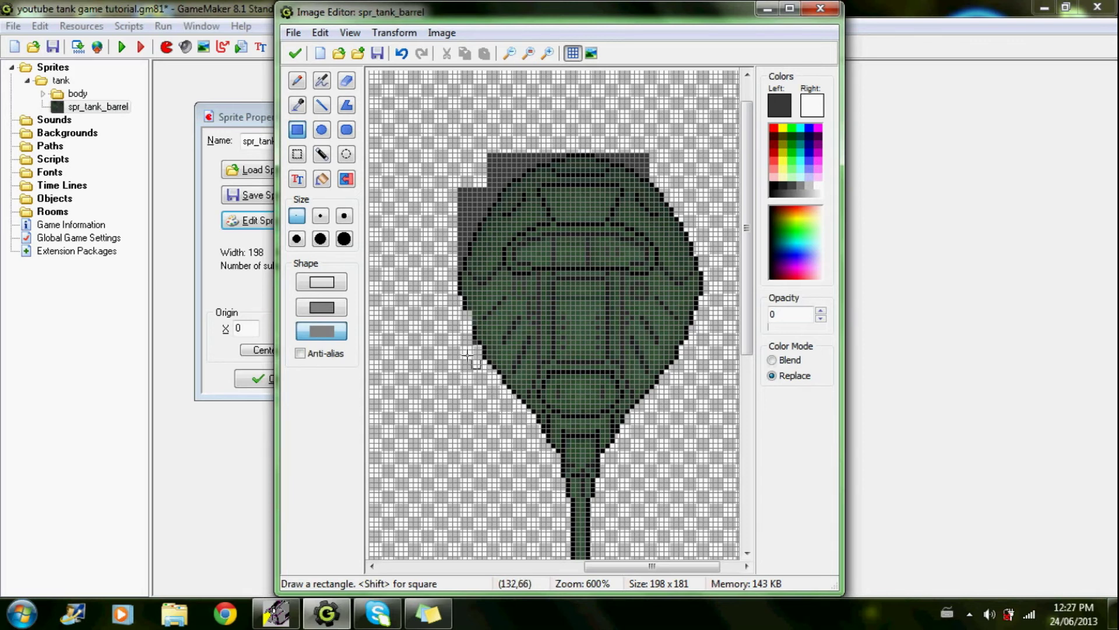
pyautogui.moveTo(460, 270)
pyautogui.mouseDown()
pyautogui.moveTo(448, 159)
pyautogui.moveTo(453, 178)
pyautogui.mouseUp()
pyautogui.moveTo(470, 240)
pyautogui.mouseDown()
pyautogui.moveTo(458, 175)
pyautogui.moveTo(476, 149)
pyautogui.moveTo(466, 220)
pyautogui.mouseUp()
pyautogui.moveTo(495, 174)
pyautogui.mouseDown()
pyautogui.moveTo(482, 196)
pyautogui.moveTo(524, 152)
pyautogui.mouseUp()
pyautogui.moveTo(533, 165)
pyautogui.mouseDown()
pyautogui.moveTo(537, 147)
pyautogui.moveTo(548, 151)
pyautogui.mouseUp()
pyautogui.moveTo(604, 156); pyautogui.dragTo(657, 161)
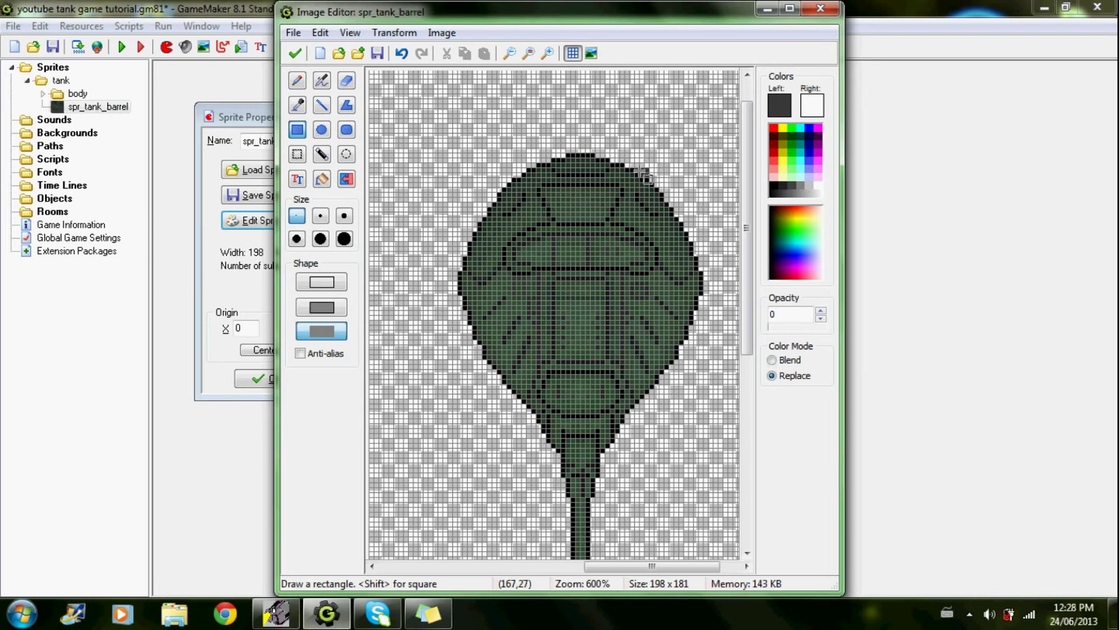
# Step: Crop the image to the turret and barrel
pyautogui.scroll(-2, 645, 233)
pyautogui.click(394, 33)
pyautogui.click(465, 185)
# Step: Resize the canvas to a width of 100 pixels with the aspect ratio unlocked and the turret centred
pyautogui.click(394, 32)
pyautogui.click(443, 153)
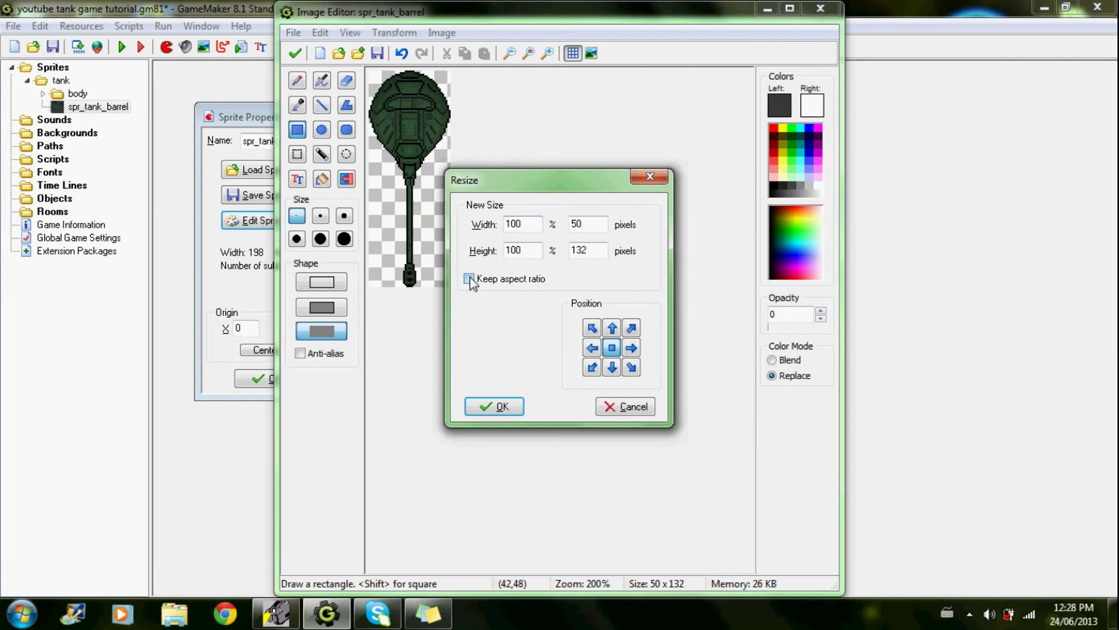
pyautogui.moveTo(527, 228); pyautogui.dragTo(475, 229)
pyautogui.write('2')
pyautogui.click(500, 411)
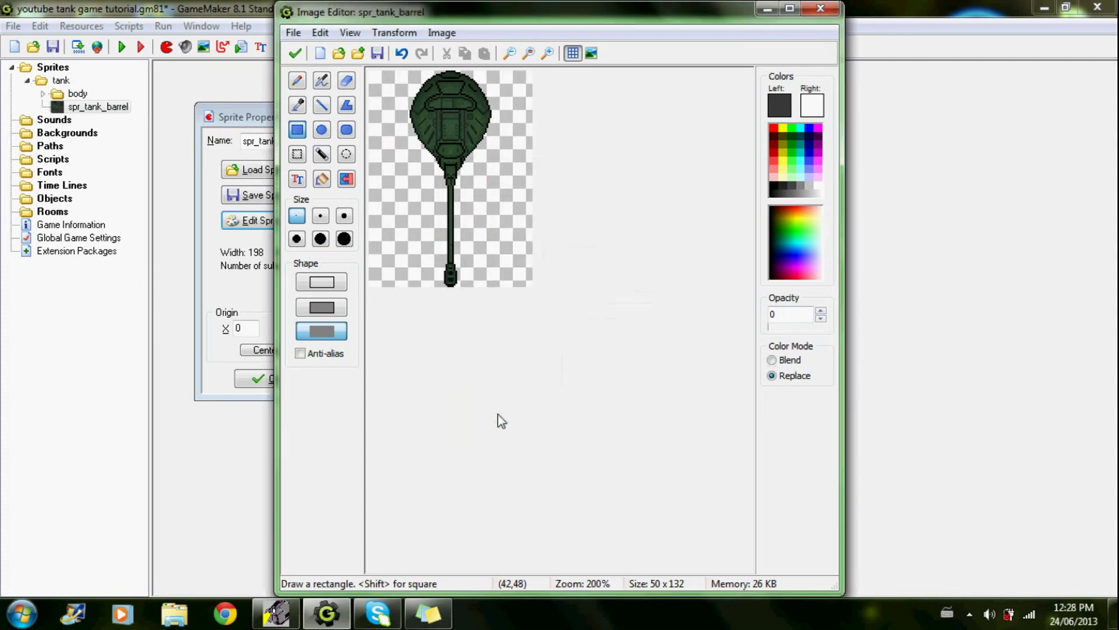
# Step: Resize the canvas width to 150 pixels and apply the image edits to the sprite
pyautogui.click(394, 33)
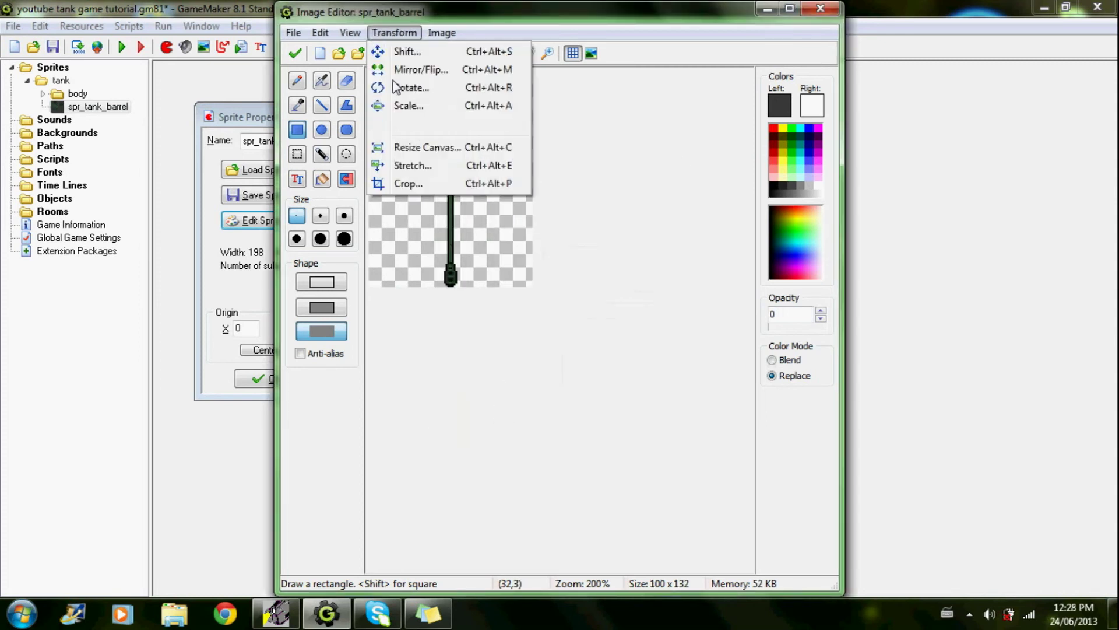
pyautogui.click(427, 147)
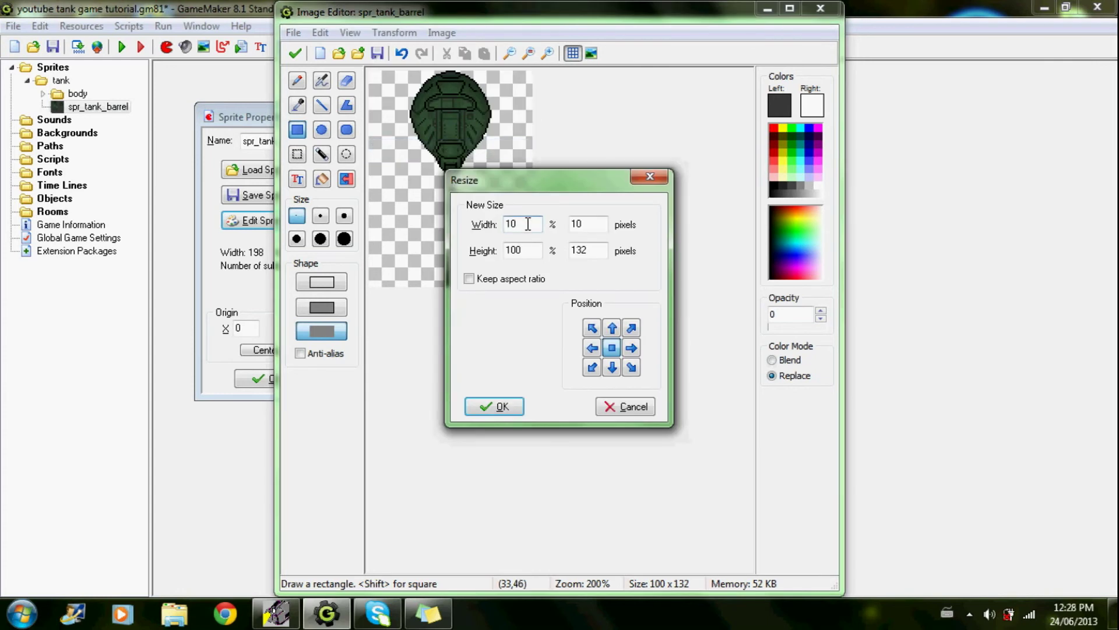
pyautogui.press('Return')
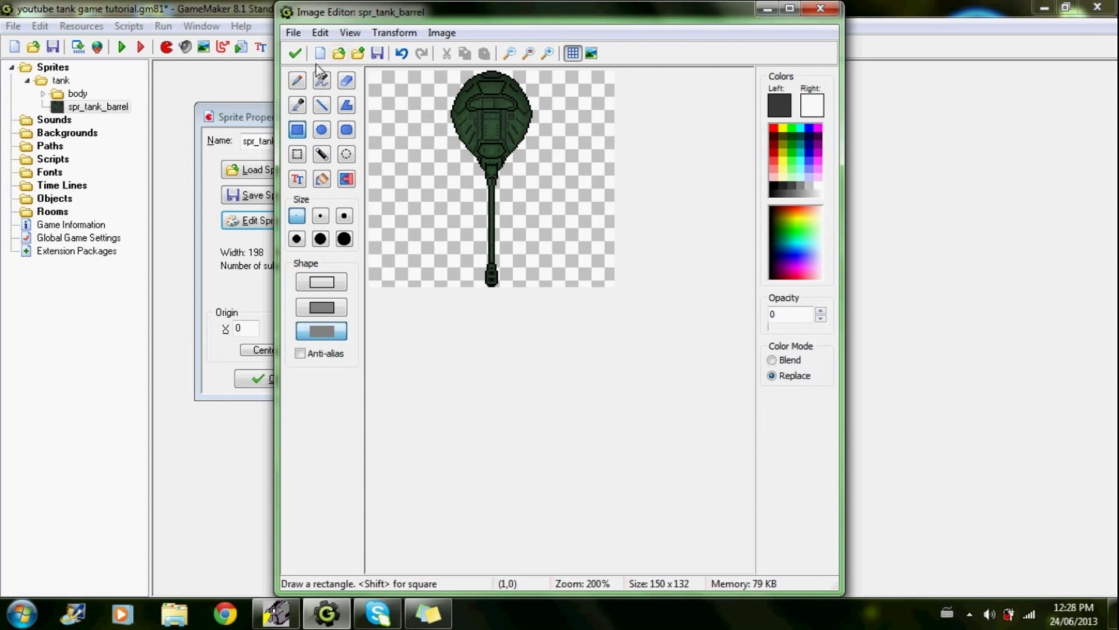
pyautogui.click(296, 54)
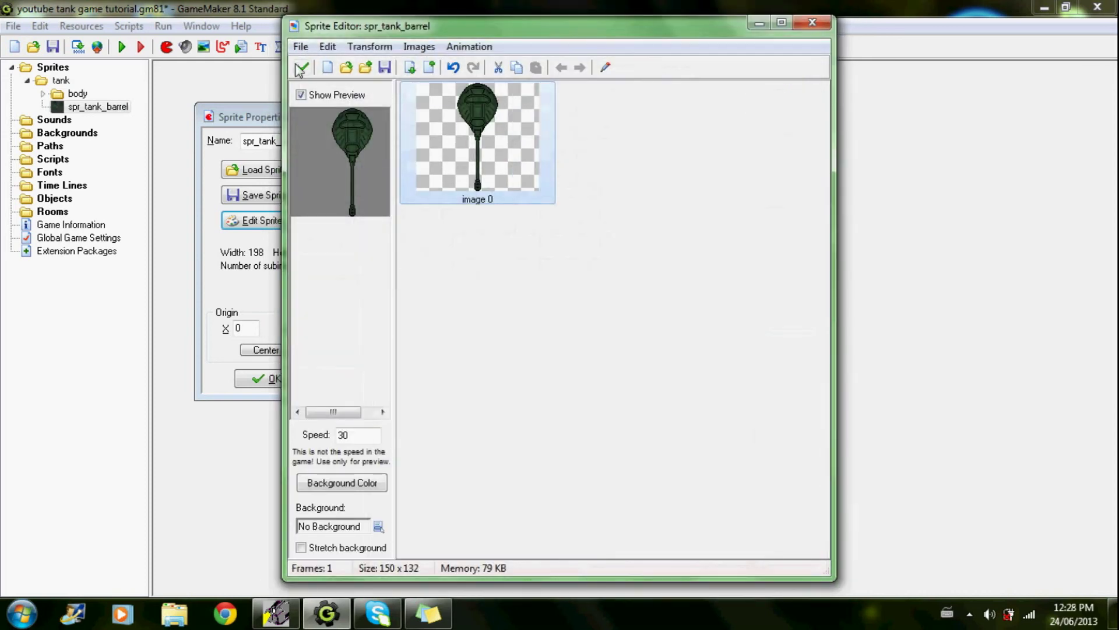
pyautogui.click(418, 47)
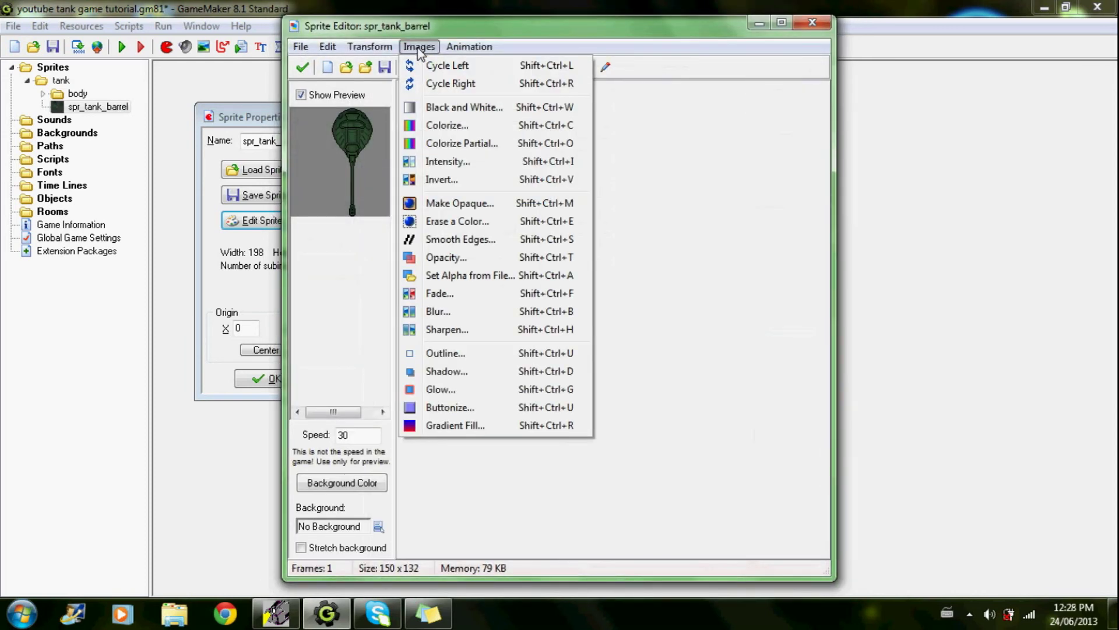
pyautogui.moveTo(467, 52)
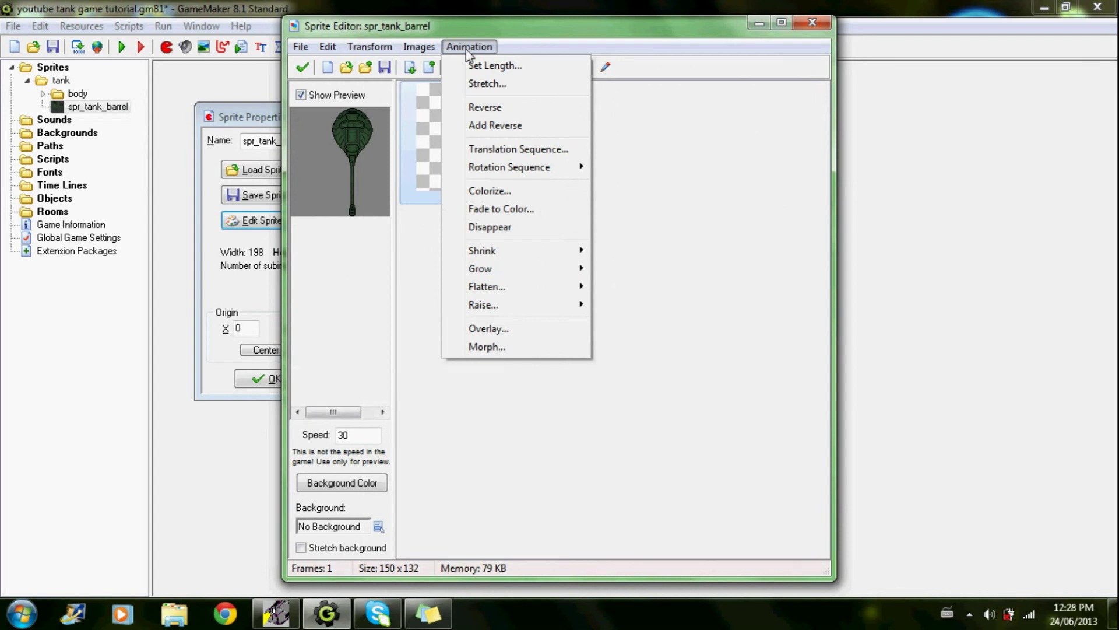
pyautogui.moveTo(542, 169)
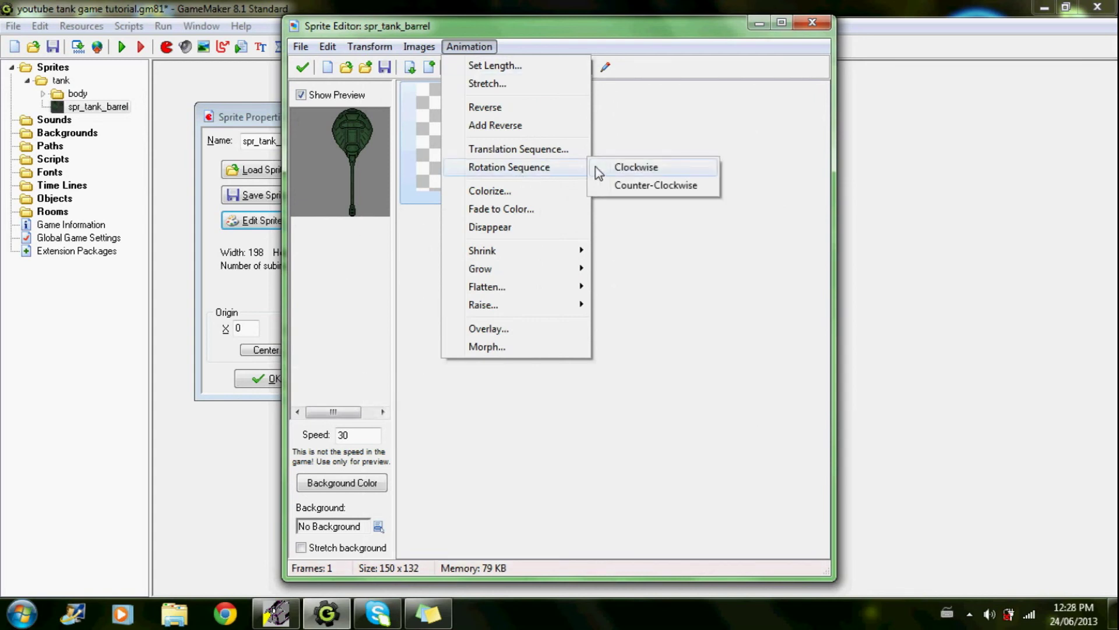
pyautogui.click(732, 254)
# Step: Reopen the turret image and rotate it 270 degrees clockwise so the barrel points right
pyautogui.doubleClick(464, 109)
pyautogui.click(394, 32)
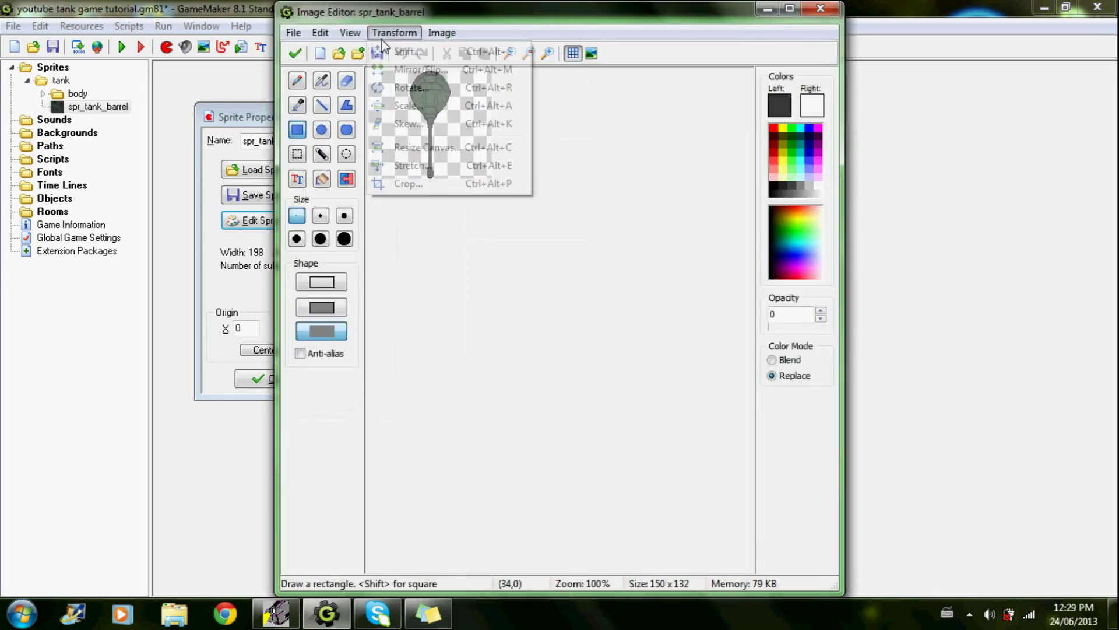
pyautogui.click(425, 93)
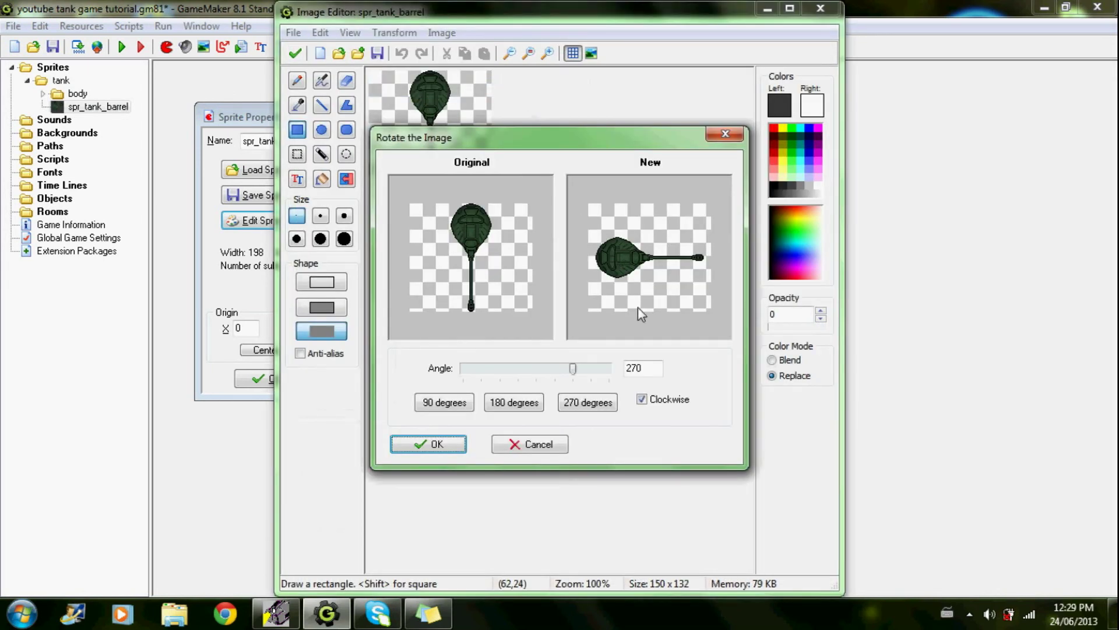
pyautogui.click(428, 444)
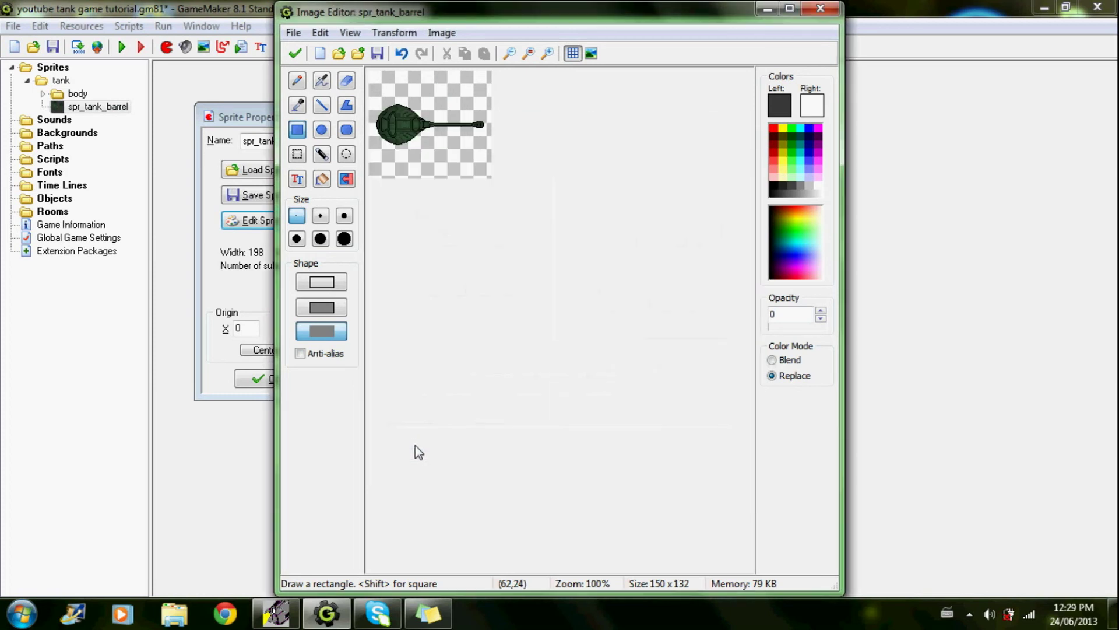
# Step: Set the drawing opacity to 255 and draw an unfilled rectangle over the full image height, framing the turret and barrel tip
pyautogui.scroll(2, 465, 200)
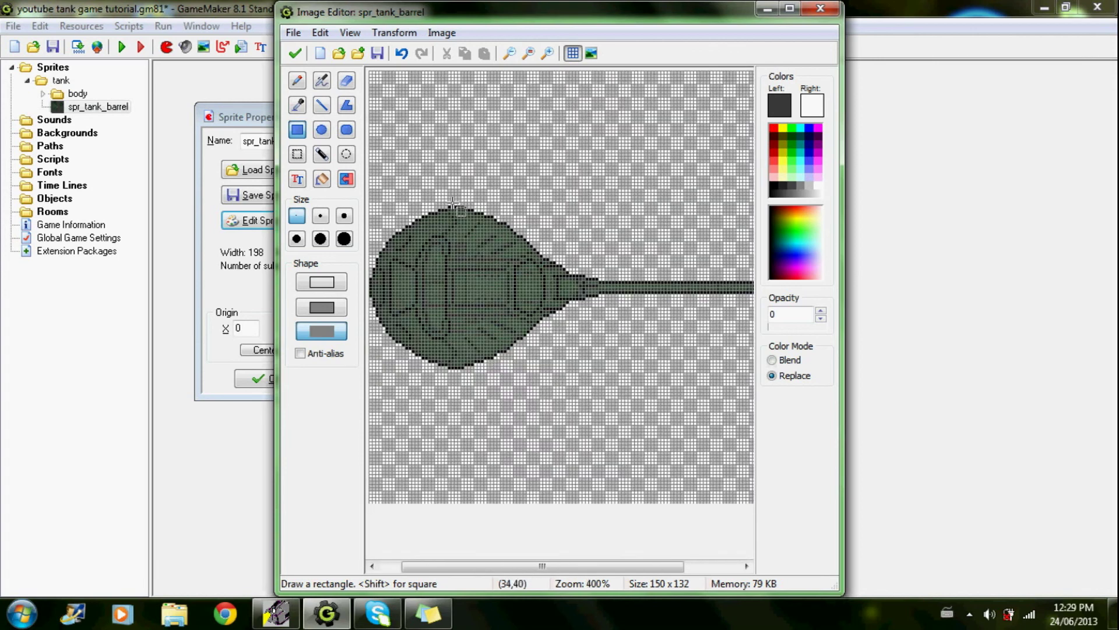
pyautogui.scroll(-1, 396, 228)
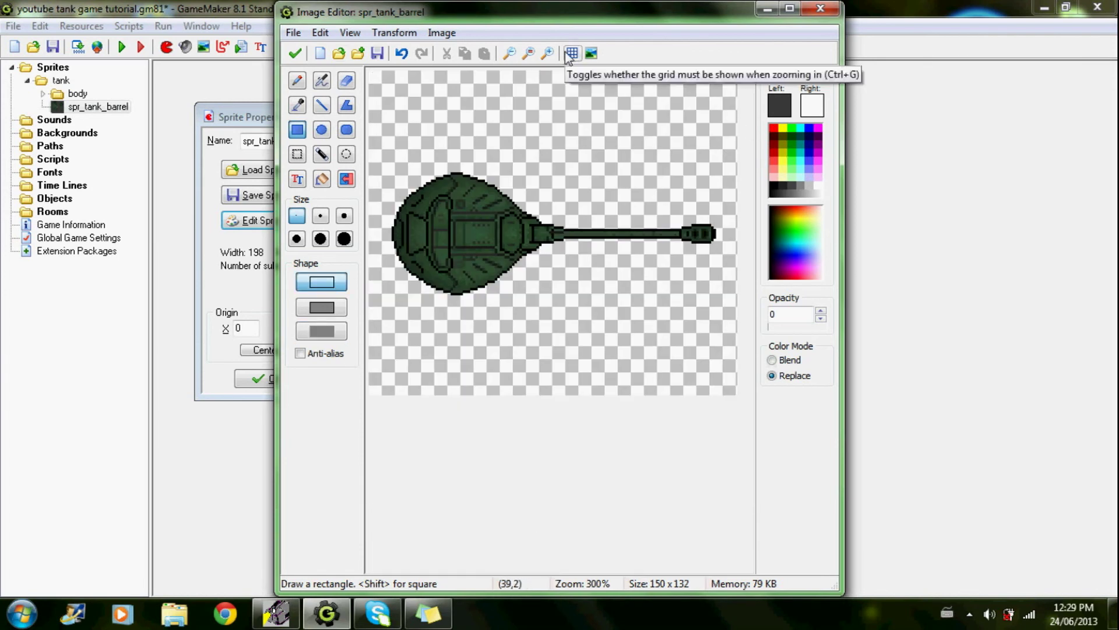
pyautogui.scroll(1, 393, 233)
pyautogui.moveTo(805, 327); pyautogui.dragTo(837, 332)
pyautogui.moveTo(388, 283); pyautogui.dragTo(387, 74)
pyautogui.scroll(1, 439, 178)
pyautogui.scroll(-2, 439, 178)
pyautogui.scroll(1, 722, 269)
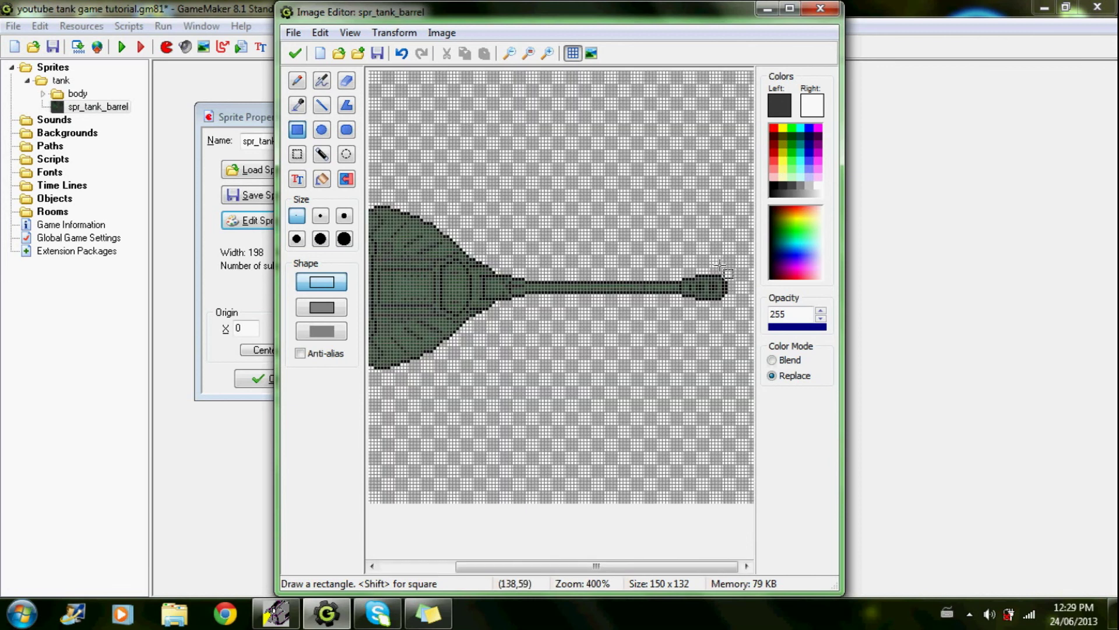
pyautogui.moveTo(724, 293); pyautogui.dragTo(725, 505)
pyautogui.scroll(-1, 710, 506)
pyautogui.moveTo(718, 395); pyautogui.dragTo(391, 72)
# Step: Crop the image to the drawn frame, 134 x 132 pixels
pyautogui.click(394, 33)
pyautogui.click(430, 181)
pyautogui.press('Return')
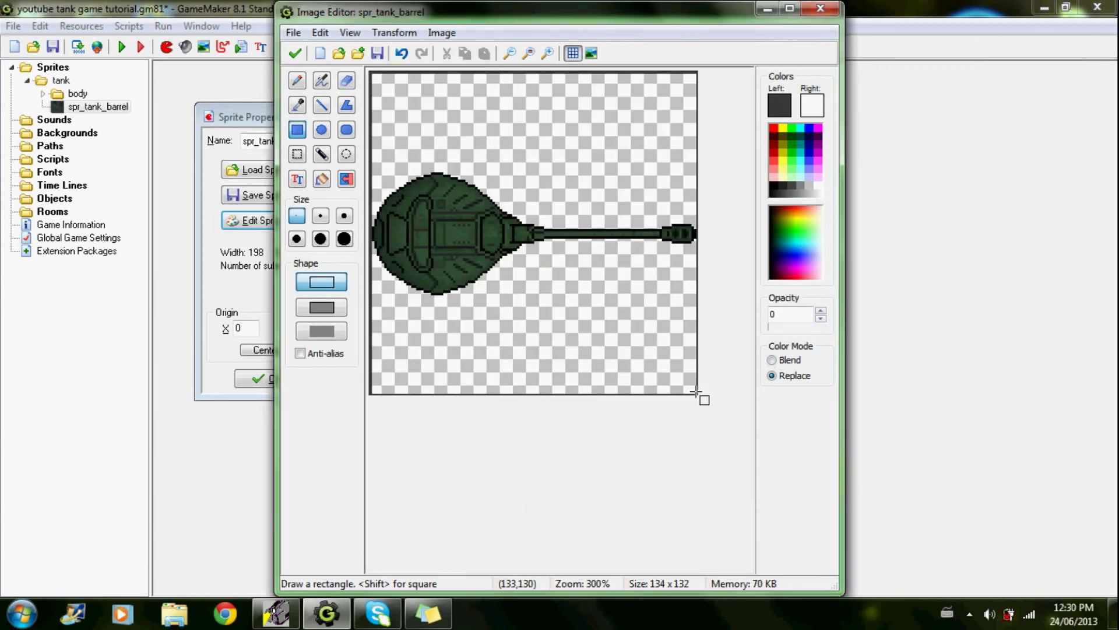
# Step: Sample black from the turret outline and draw a tighter unfilled rectangular frame just inside the image edges
pyautogui.click(297, 105)
pyautogui.scroll(1, 419, 178)
pyautogui.click(407, 204)
pyautogui.moveTo(408, 170); pyautogui.dragTo(472, 201, button='middle')
pyautogui.click(298, 129)
pyautogui.moveTo(374, 500)
pyautogui.mouseDown()
pyautogui.moveTo(692, 130)
pyautogui.moveTo(373, 73)
pyautogui.mouseUp()
pyautogui.moveTo(457, 335); pyautogui.dragTo(402, 326, button='middle')
pyautogui.moveTo(752, 278); pyautogui.dragTo(753, 73)
pyautogui.scroll(-1, 625, 209)
pyautogui.moveTo(374, 75); pyautogui.dragTo(696, 393)
# Step: Set the drawing opacity to 0 and crop the image to the inner frame, 132 x 130 pixels
pyautogui.scroll(3, 696, 392)
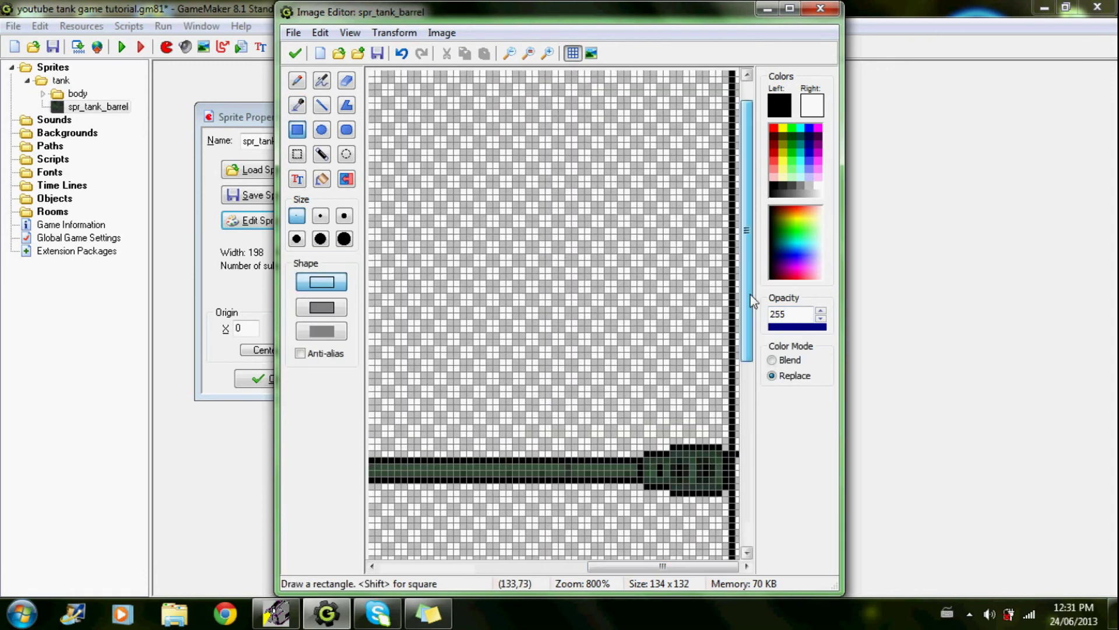
pyautogui.click(770, 327)
pyautogui.scroll(-4, 560, 233)
pyautogui.click(401, 35)
pyautogui.click(417, 174)
pyautogui.press('Return')
pyautogui.scroll(3, 574, 180)
pyautogui.scroll(-3, 478, 240)
pyautogui.scroll(1, 478, 240)
pyautogui.click(396, 34)
pyautogui.click(417, 175)
# Step: Erase the frame lines along the image edges with transparent strokes and apply the edits to the sprite
pyautogui.scroll(2, 484, 279)
pyautogui.moveTo(371, 570); pyautogui.dragTo(372, 120)
pyautogui.scroll(-2, 373, 125)
pyautogui.moveTo(371, 72); pyautogui.dragTo(692, 72)
pyautogui.moveTo(371, 389)
pyautogui.mouseDown()
pyautogui.moveTo(688, 389)
pyautogui.moveTo(692, 239)
pyautogui.moveTo(705, 216)
pyautogui.moveTo(700, 73)
pyautogui.mouseUp()
pyautogui.click(295, 53)
# Step: Generate a clockwise rotation sequence of 360 frames over 360 degrees and widen the animation preview
pyautogui.click(373, 44)
pyautogui.click(375, 45)
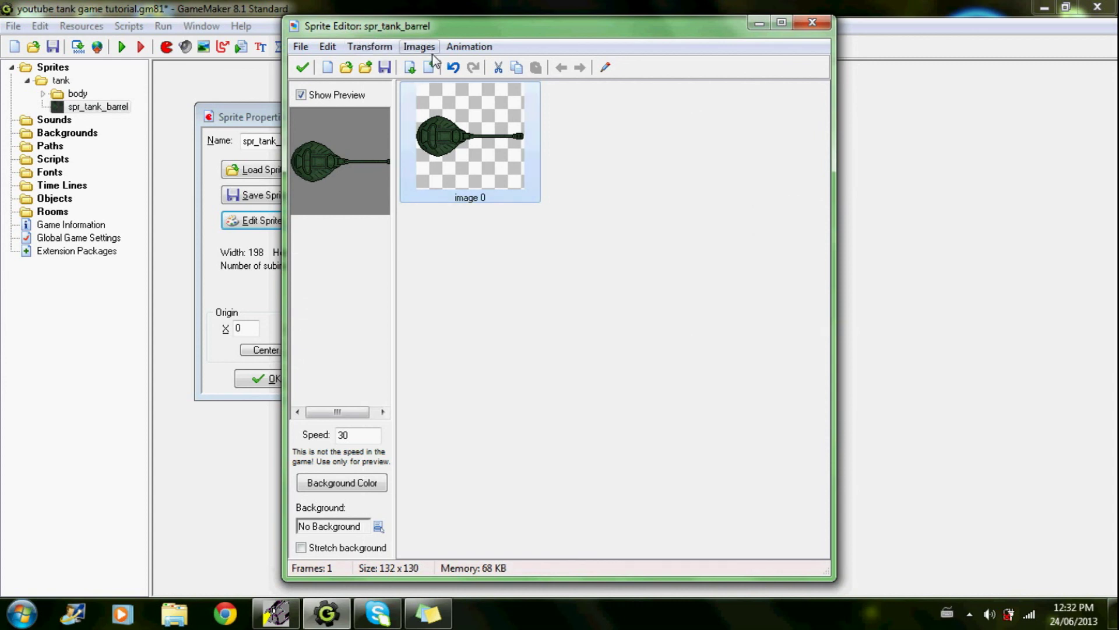
pyautogui.click(469, 47)
pyautogui.moveTo(507, 167)
pyautogui.click(633, 166)
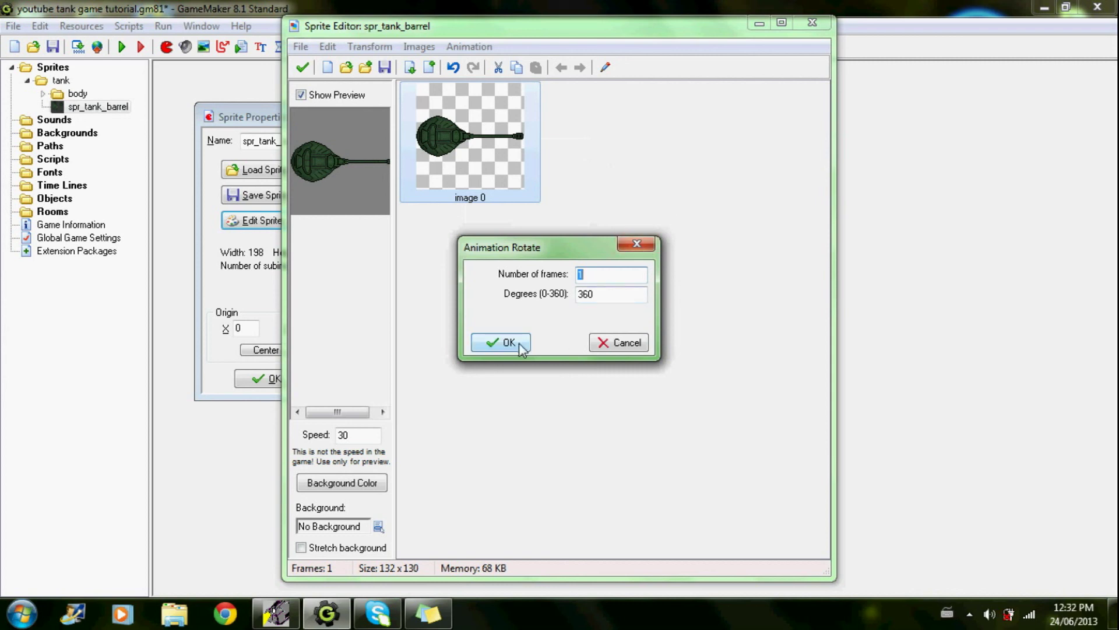
pyautogui.write('361')
pyautogui.write('0')
pyautogui.click(520, 337)
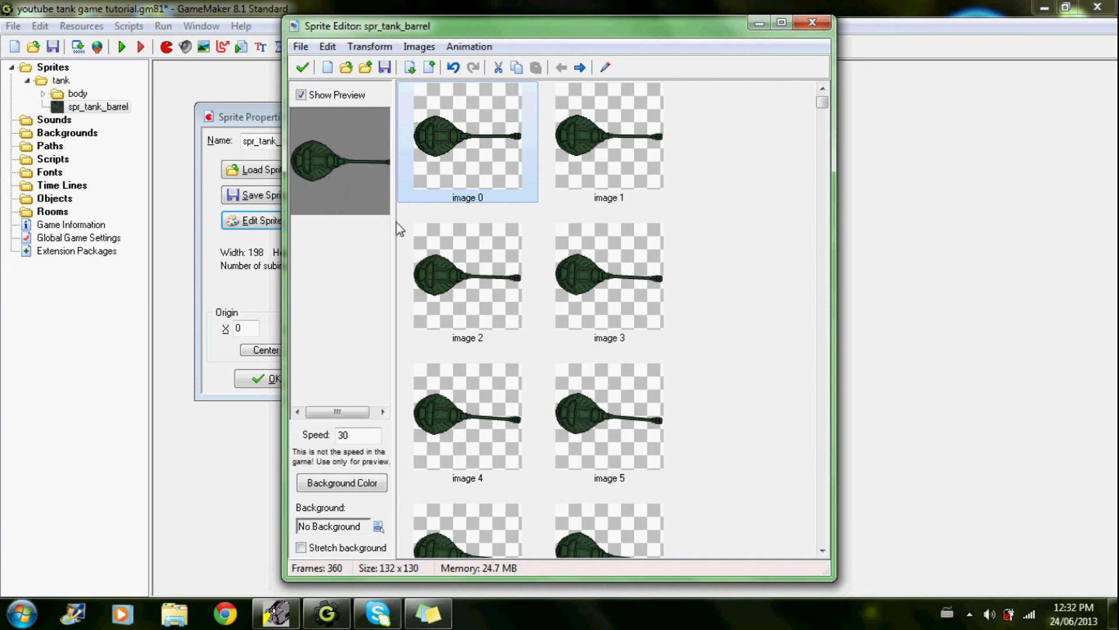
pyautogui.moveTo(394, 224); pyautogui.dragTo(403, 267)
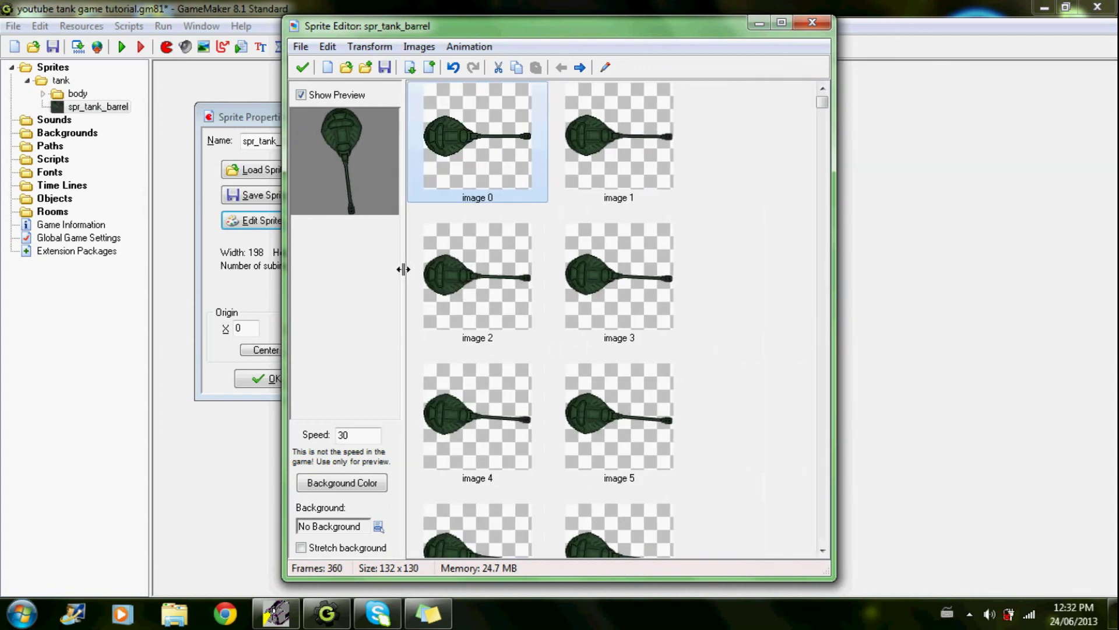